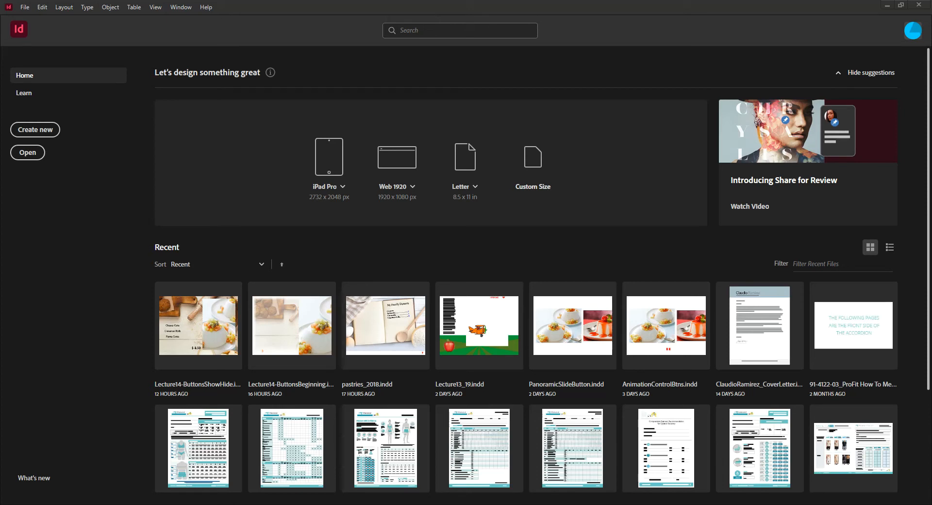
Create a new landscape document of 1024 x 768 px with one page
left_click(46, 133)
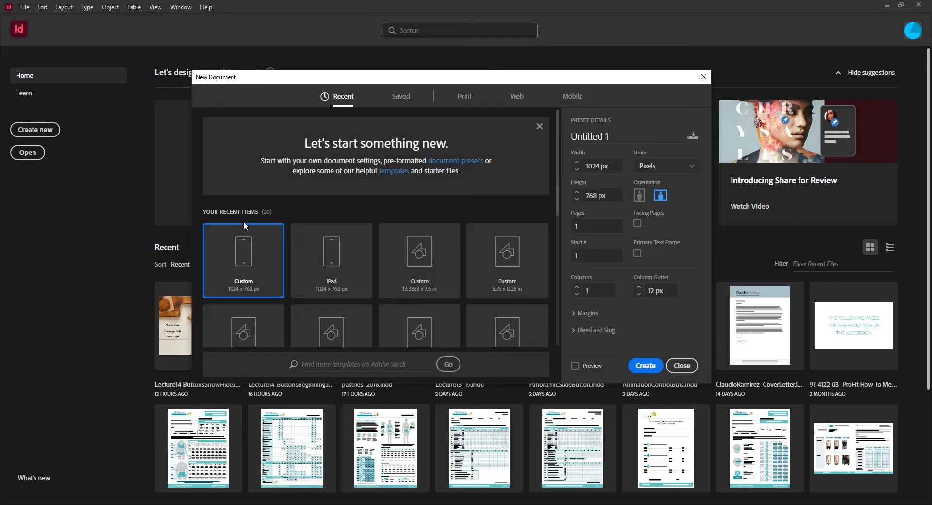
left_click(642, 364)
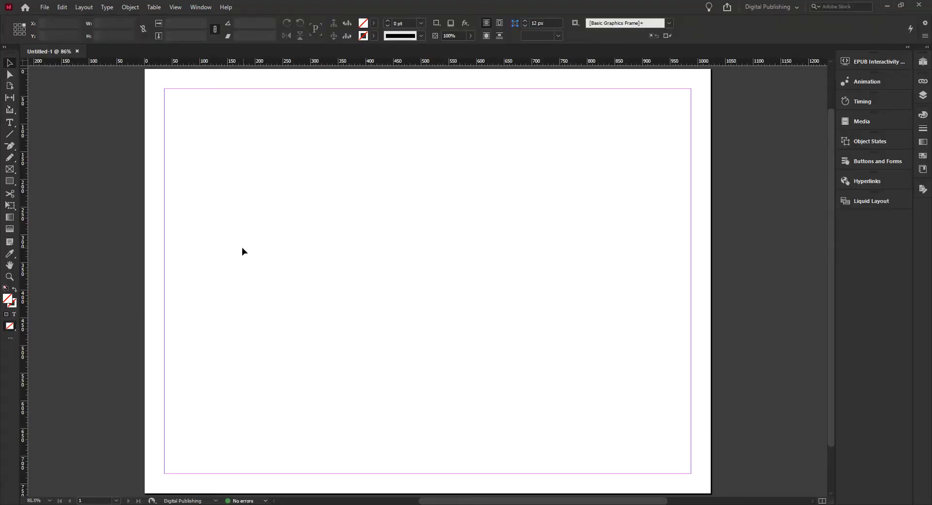
Draw a rectangle about 143 px wide and 35 px high near the page's upper-left corner
left_click(14, 173)
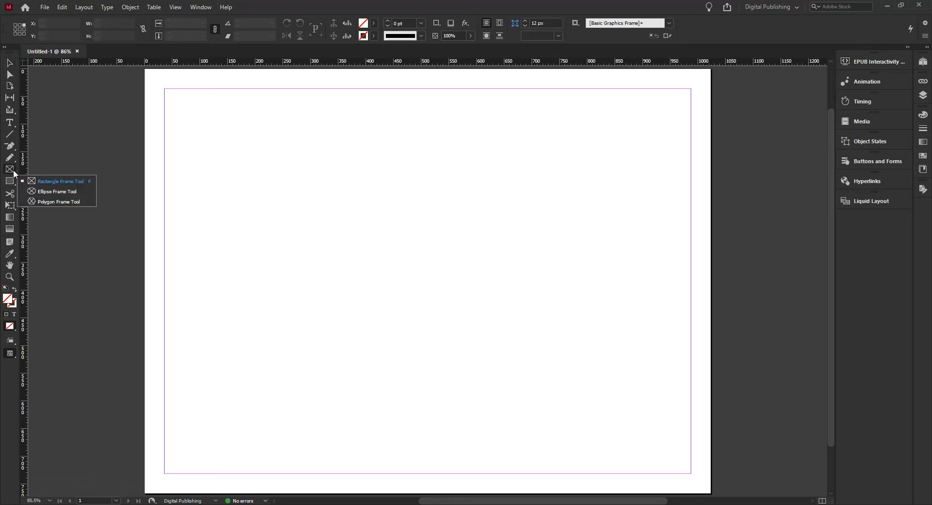
left_click(11, 185)
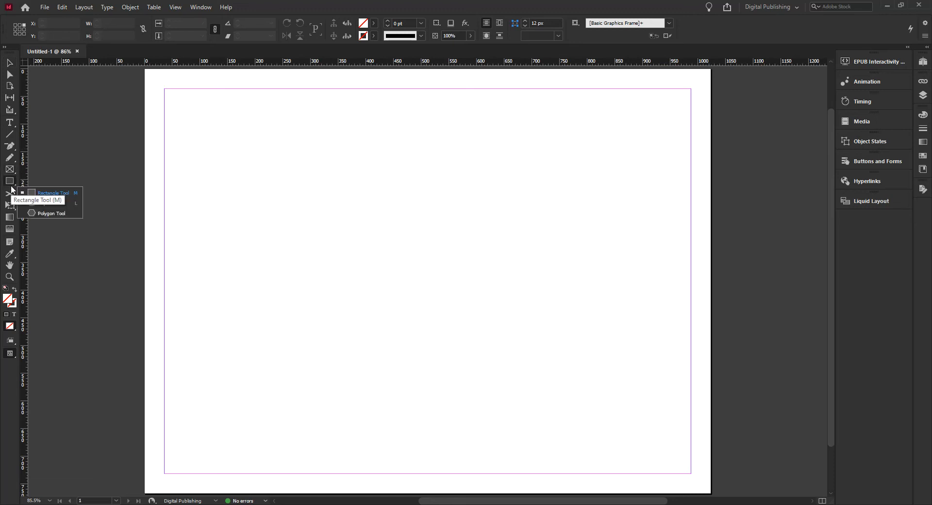
left_click(67, 193)
left_click_drag(185, 126, 264, 145)
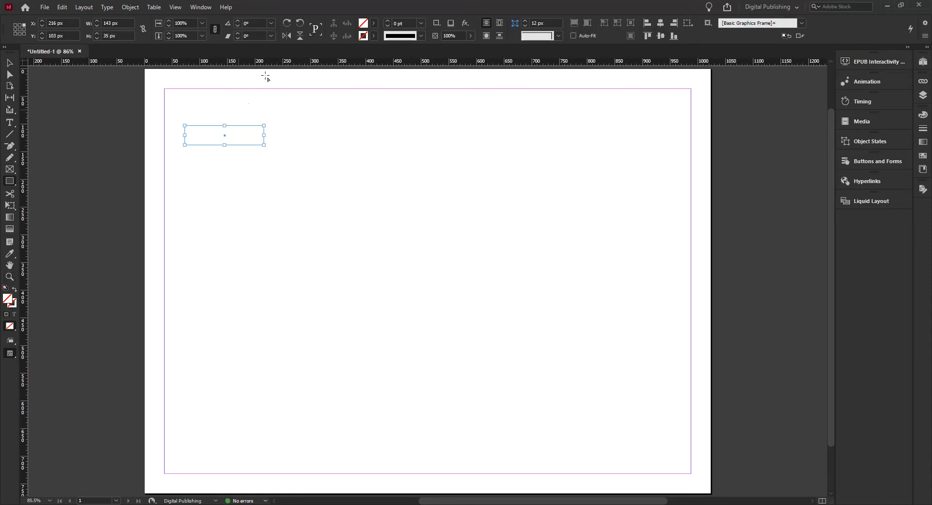
Switch the workspace to Essentials
left_click(201, 8)
mouse_move(218, 29)
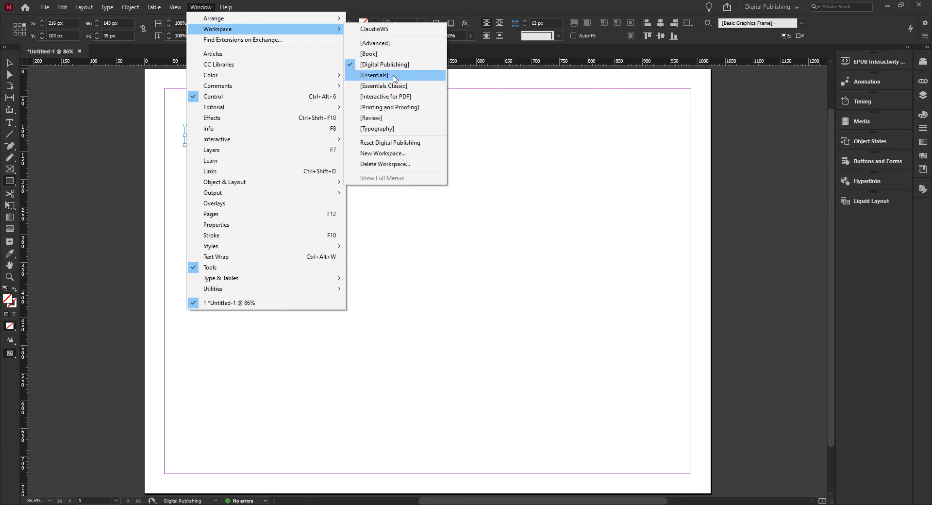
left_click(393, 77)
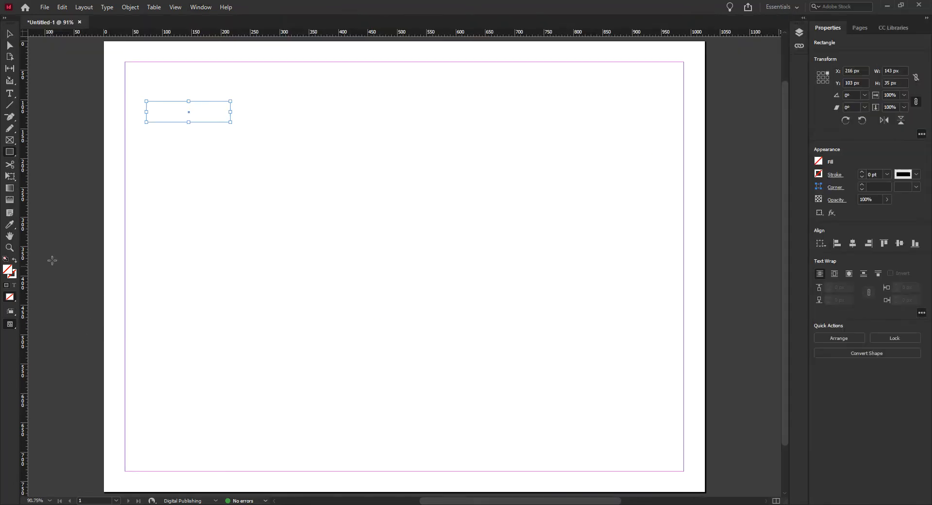
Display the full colour controls for the rectangle's fill and check which colour mode they use
left_click(818, 161)
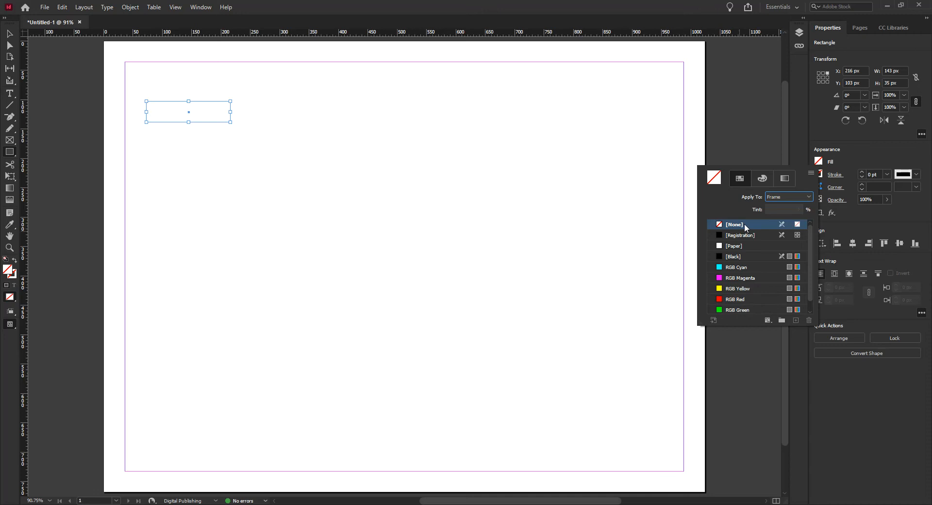
left_click(762, 178)
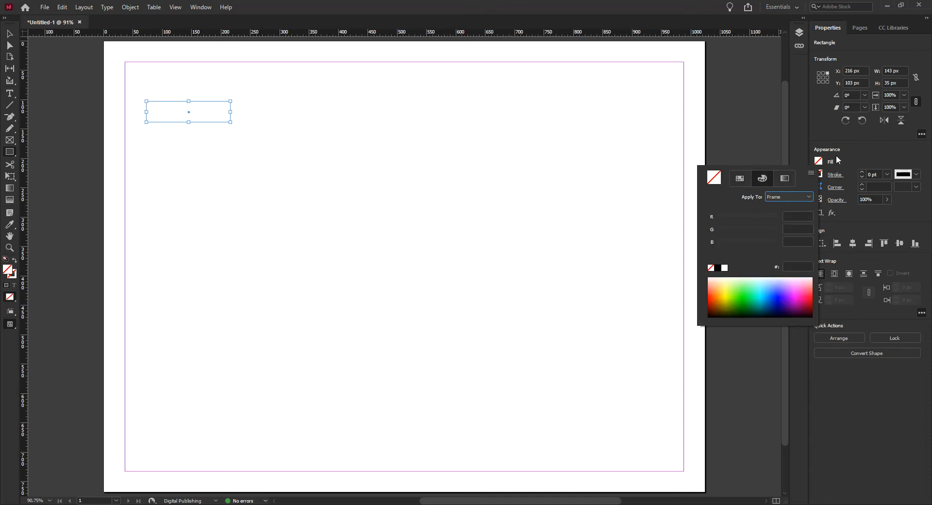
left_click(202, 8)
left_click(202, 8)
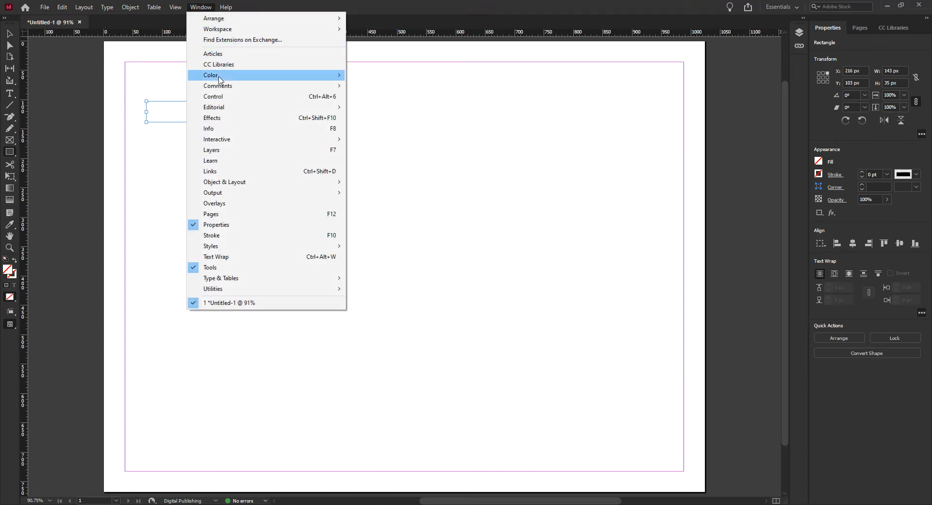
mouse_move(219, 77)
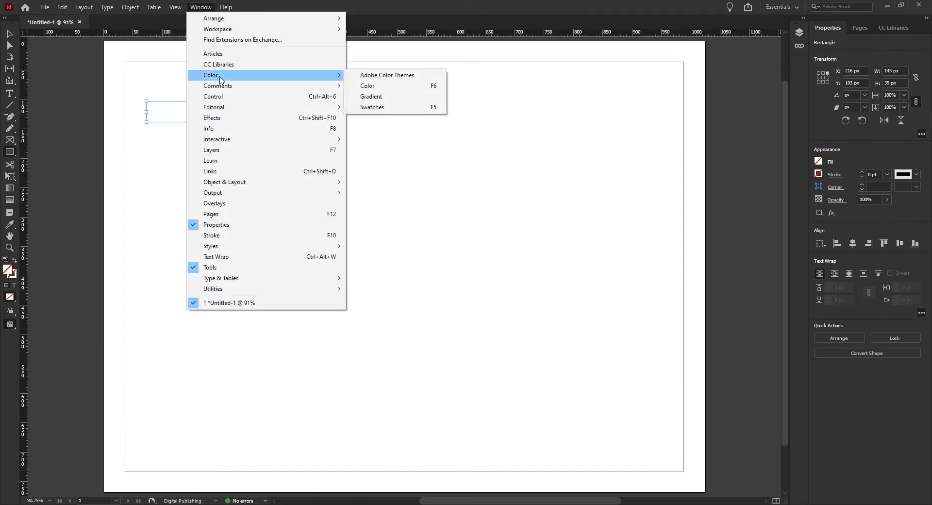
left_click(405, 89)
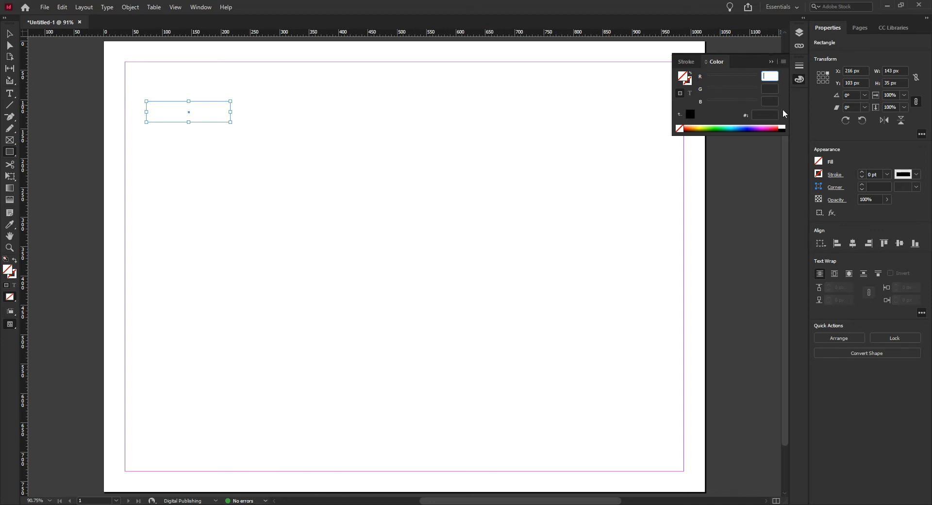
left_click(783, 62)
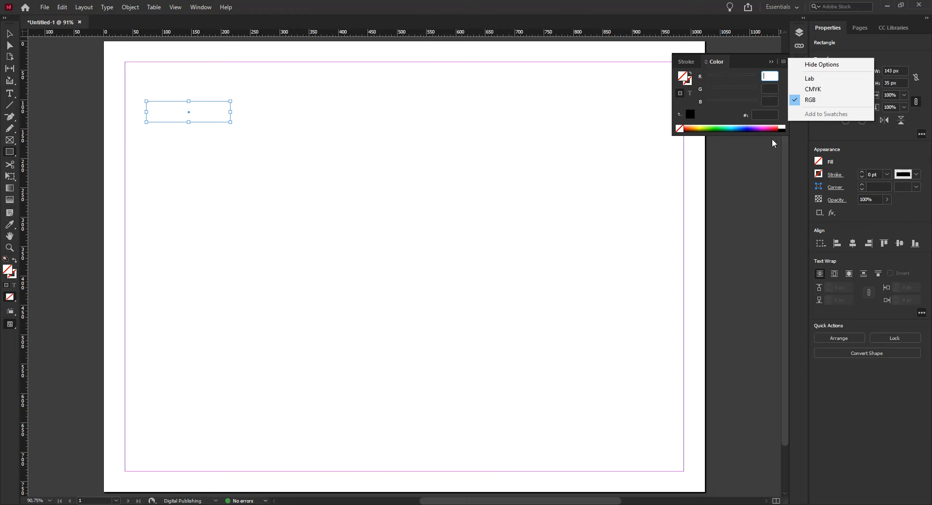
Fill the rectangle with an in-gamut green, RGB 110, 190, 68 (6ebe44)
left_click(817, 161)
left_click(817, 160)
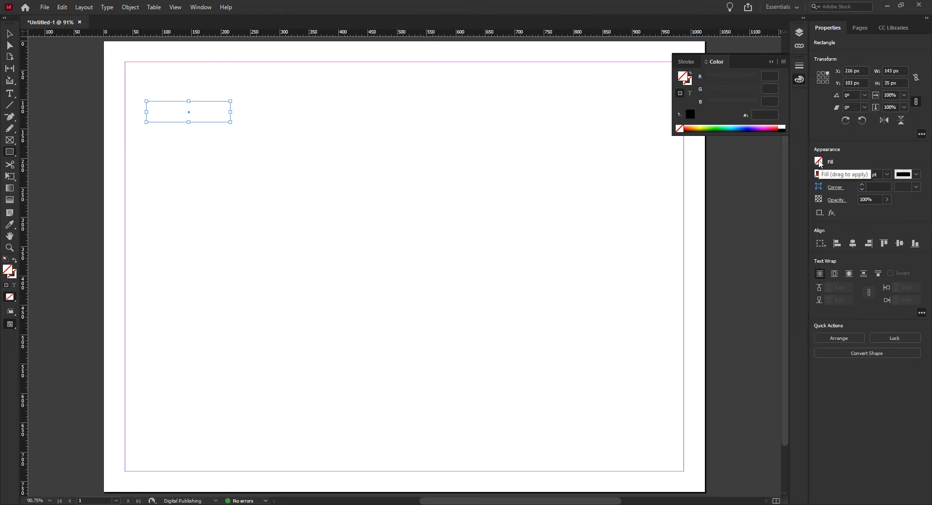
left_click(717, 127)
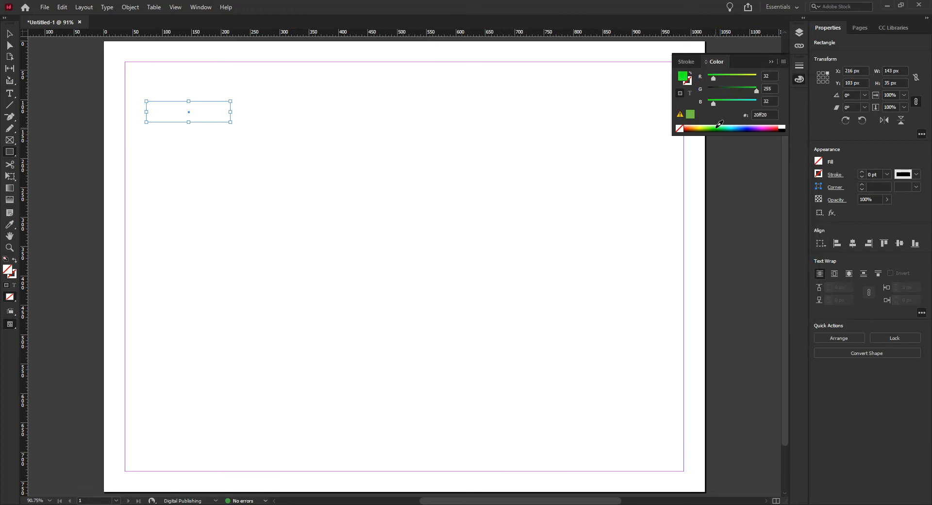
left_click(690, 115)
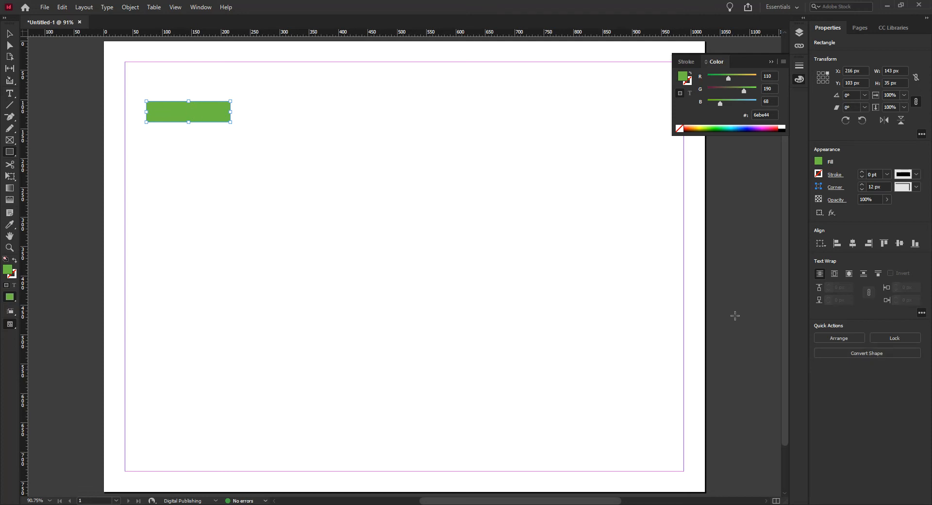
Convert the green rectangle to a rounded rectangle and deselect it
left_click(877, 354)
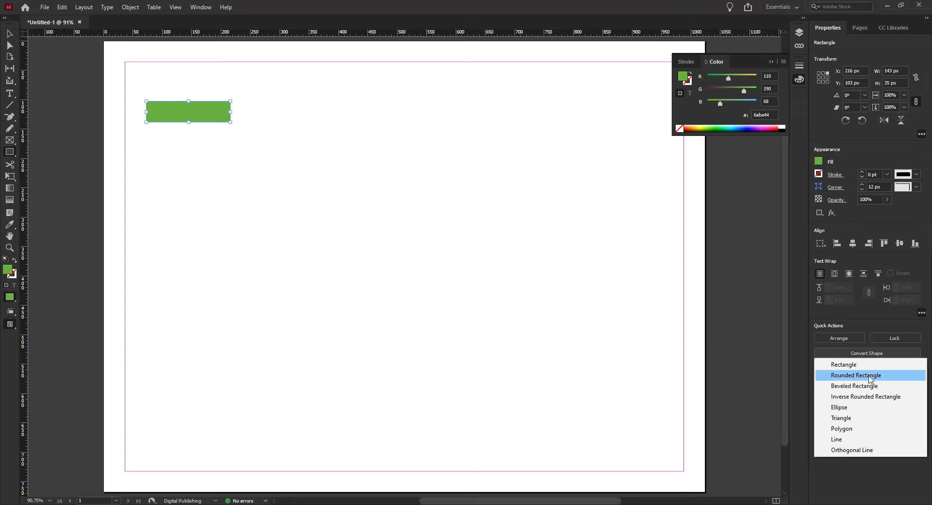
left_click(868, 379)
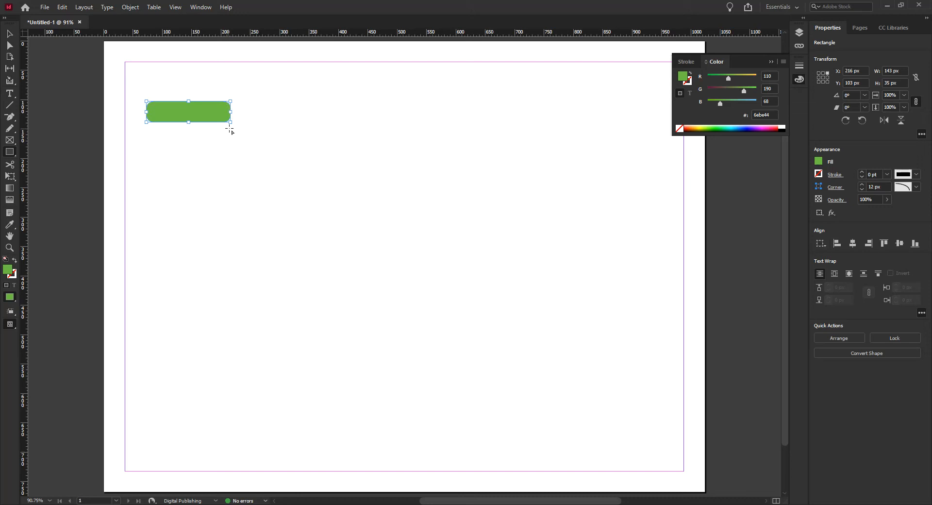
left_click(9, 34)
left_click(134, 146)
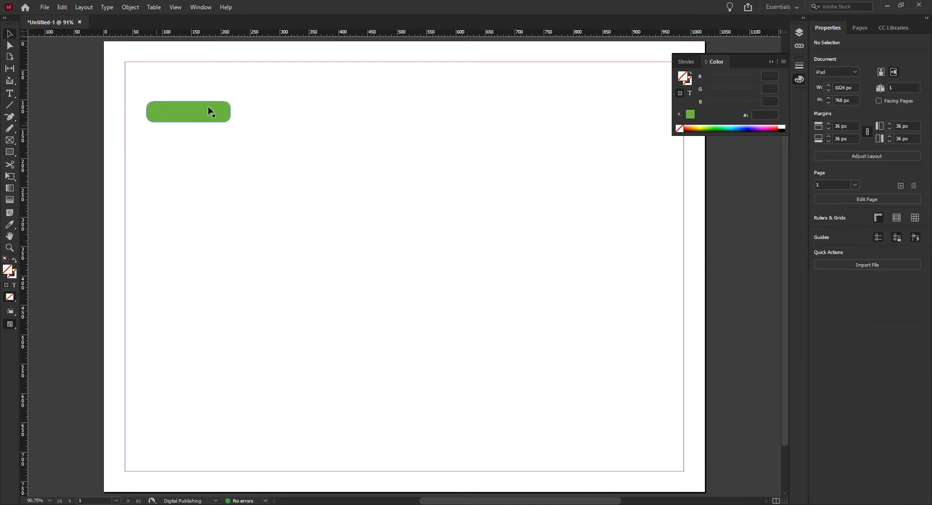
Try out other corner sizes on the green rectangle, ending with 0 px
left_click(231, 112)
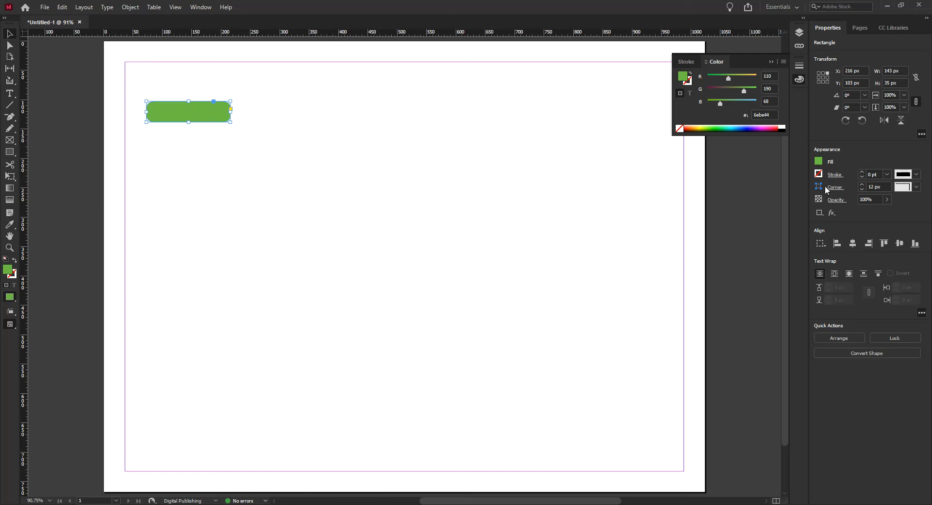
left_click(861, 184)
left_click(862, 184)
left_click(862, 184)
left_click(862, 184)
left_click(863, 185)
double_click(872, 186)
type("0")
Set the green rectangle's corner size to 24 px and move it to about X 196 px, Y 62 px
left_click(213, 110)
double_click(870, 186)
type("24")
left_click(252, 127)
left_click(200, 117)
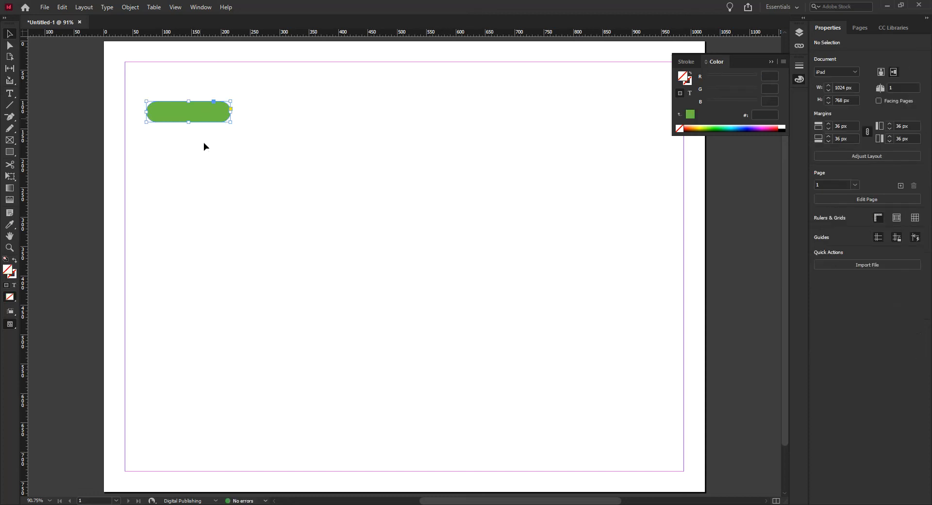
mouse_move(205, 117)
left_mouse_down()
mouse_move(217, 145)
mouse_move(202, 153)
mouse_move(191, 183)
mouse_move(199, 183)
mouse_move(200, 86)
mouse_move(204, 100)
left_mouse_up()
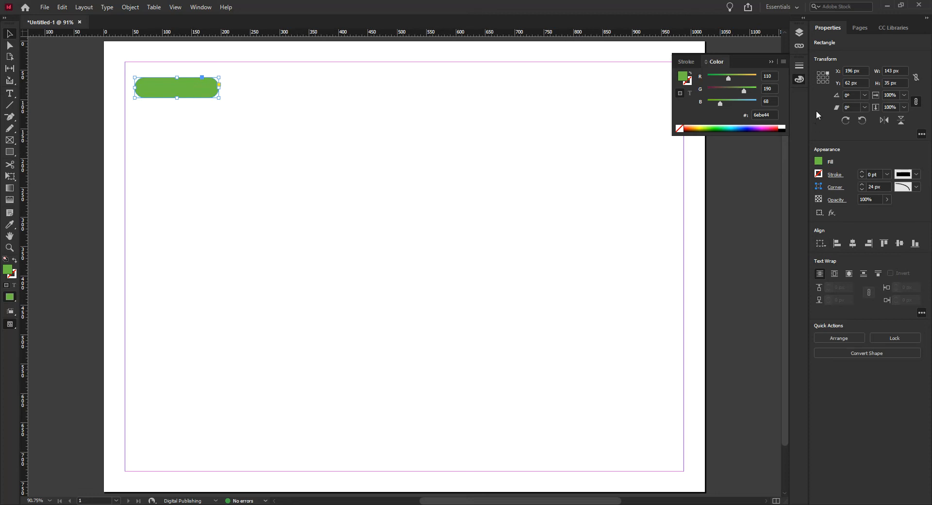
Switch the workspace back to Digital Publishing
left_click(199, 8)
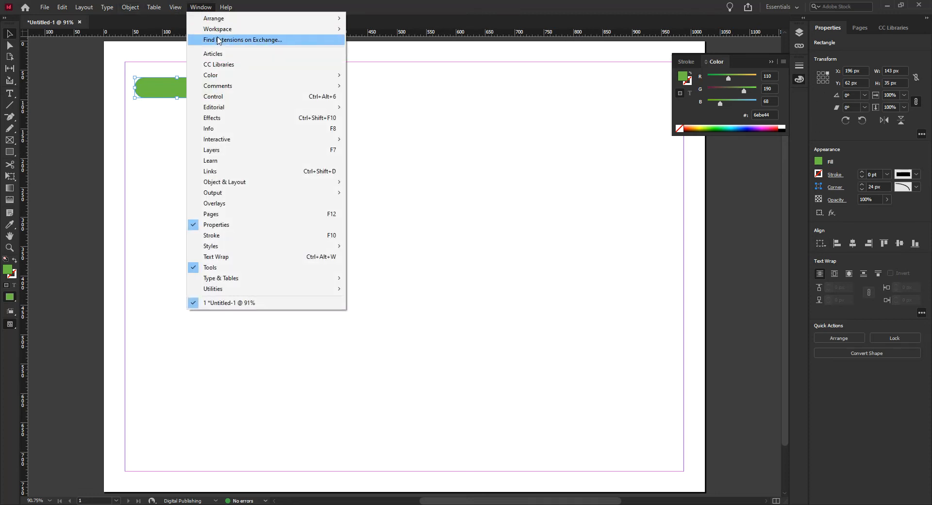
mouse_move(228, 30)
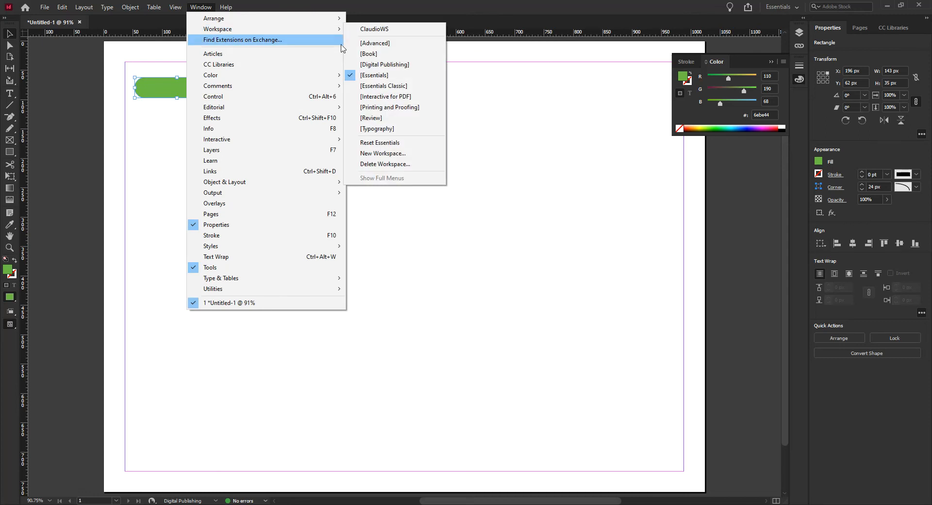
left_click(395, 66)
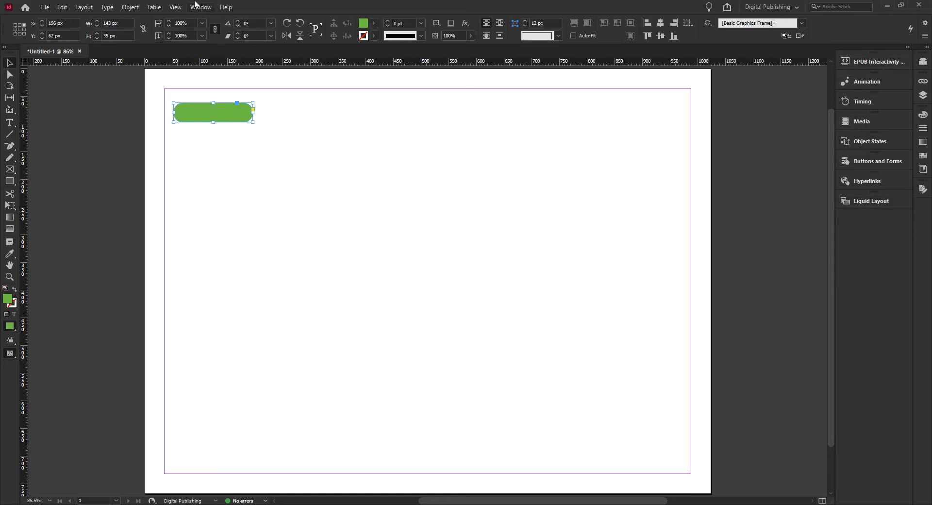
left_click(201, 7)
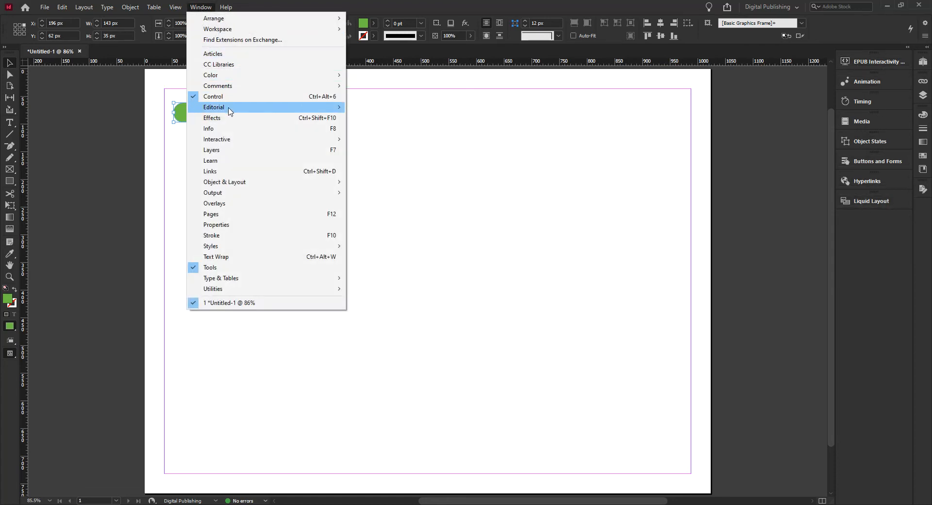
mouse_move(234, 140)
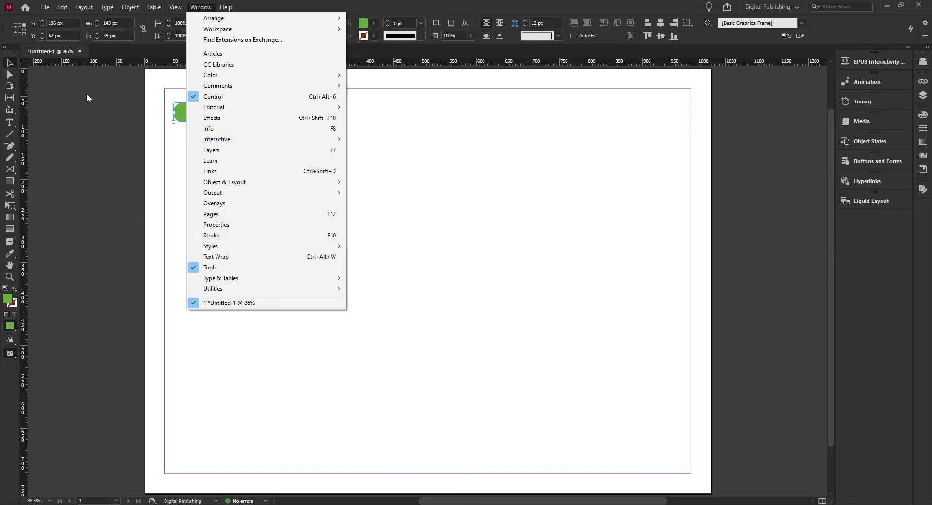
left_click(285, 5)
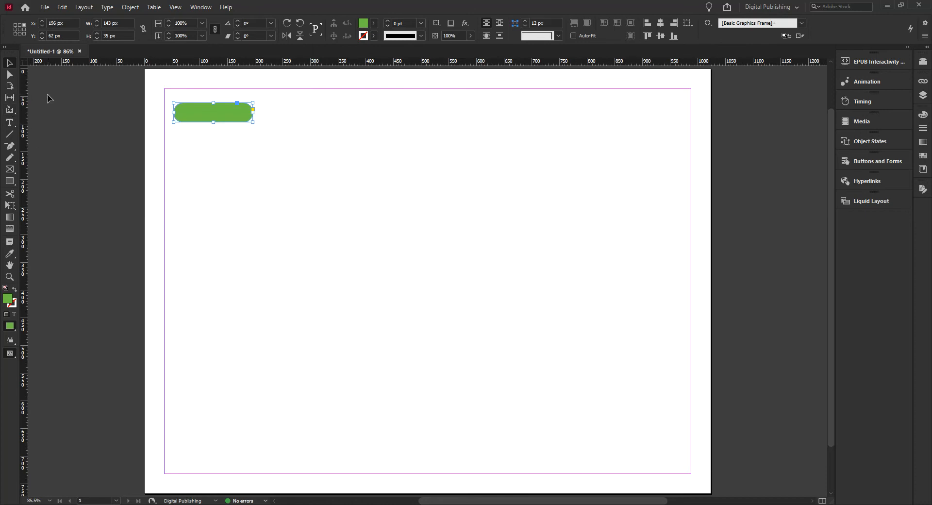
Place timer-512.png from the Pastries folder as a separate image on the page, below the green rectangle
key("ctrl+d")
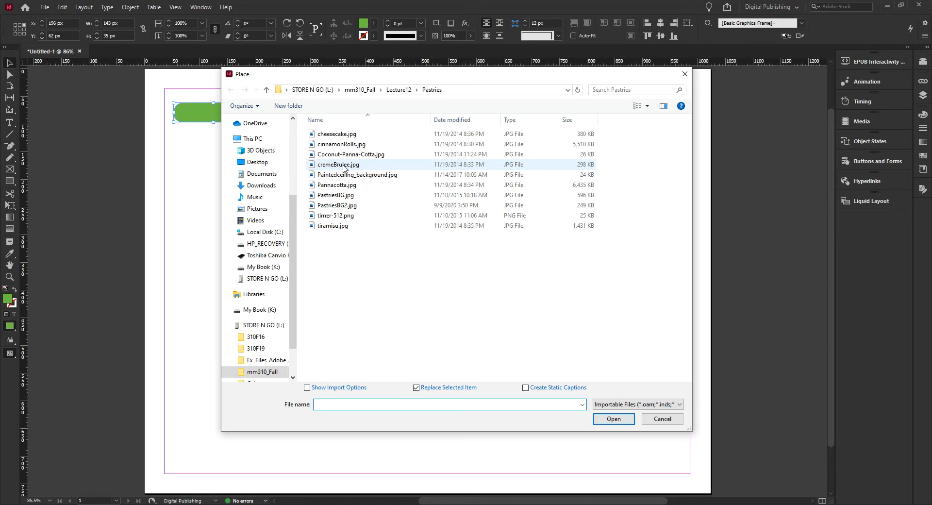
left_click(351, 216)
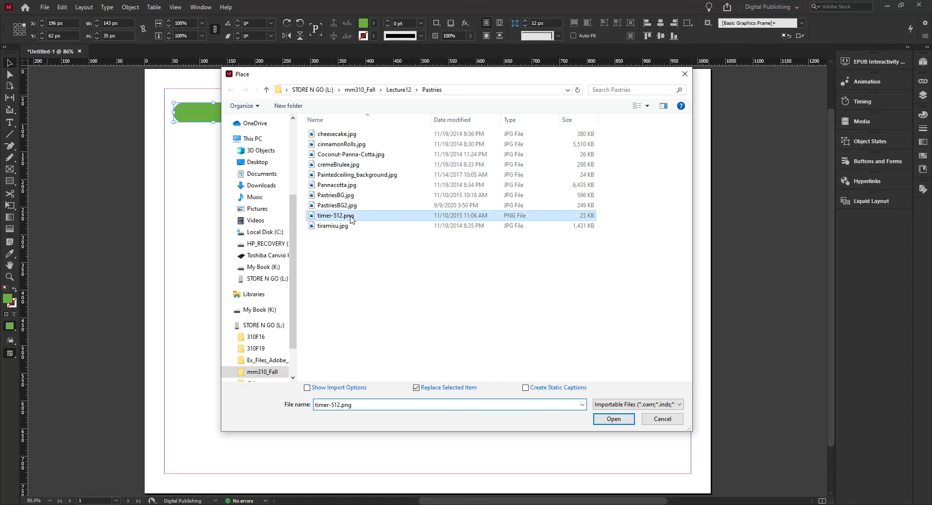
left_click(613, 418)
key("ctrl+z")
left_click(250, 193)
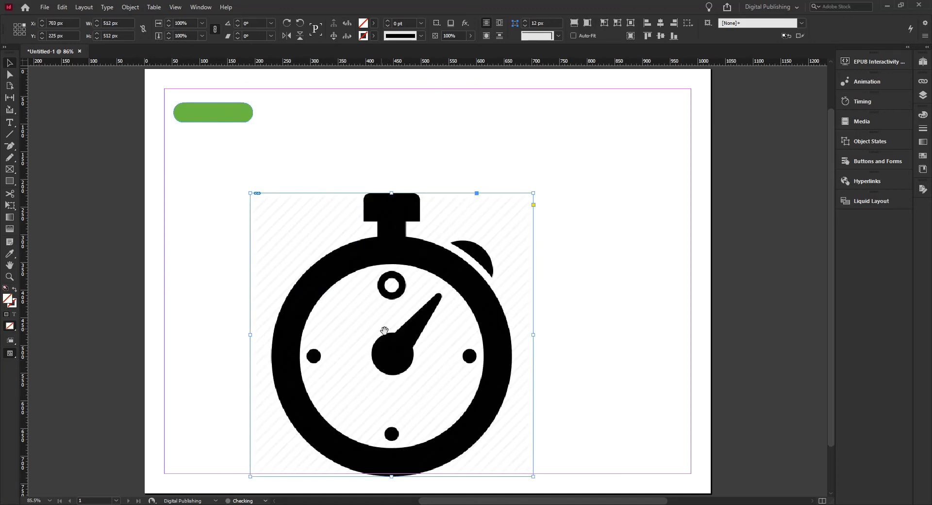
Scale the timer image down to about 100 x 100 px and position it beside the green rectangle near the page's top
left_click_drag(533, 476, 378, 142)
left_click(388, 202)
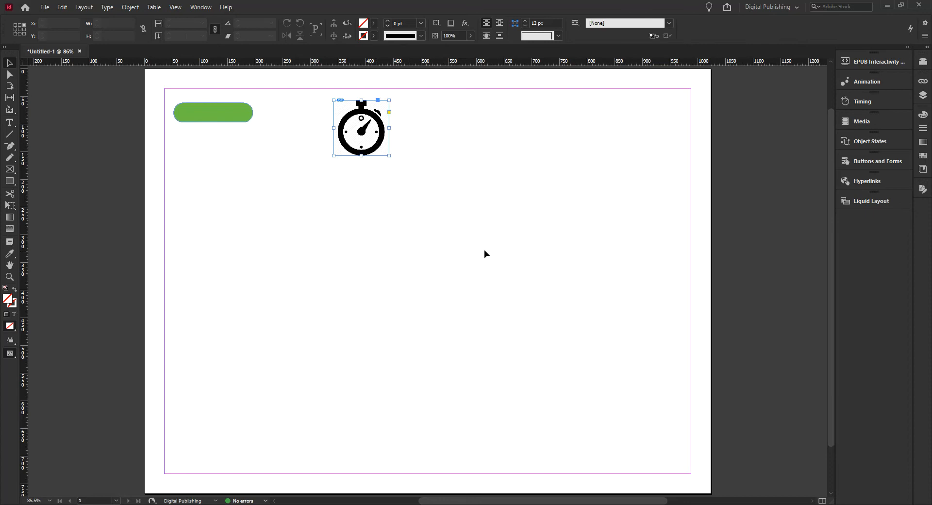
left_click_drag(229, 118, 234, 134)
left_click_drag(348, 144, 329, 144)
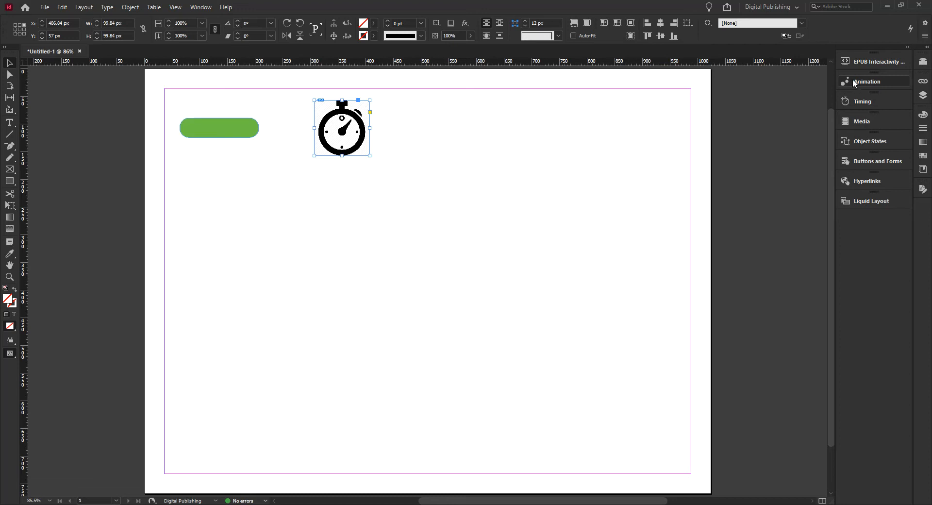
Apply the Fade In animation preset to the timer image
left_click(884, 80)
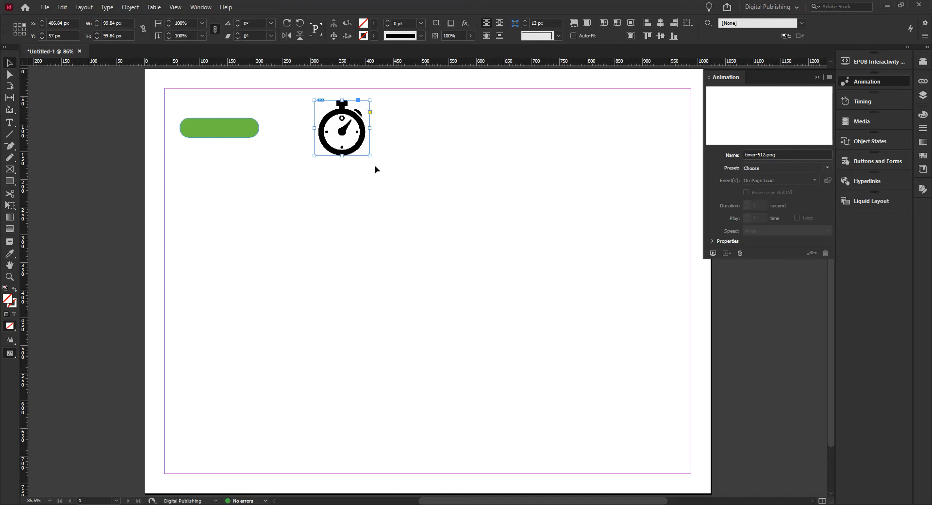
left_click(827, 168)
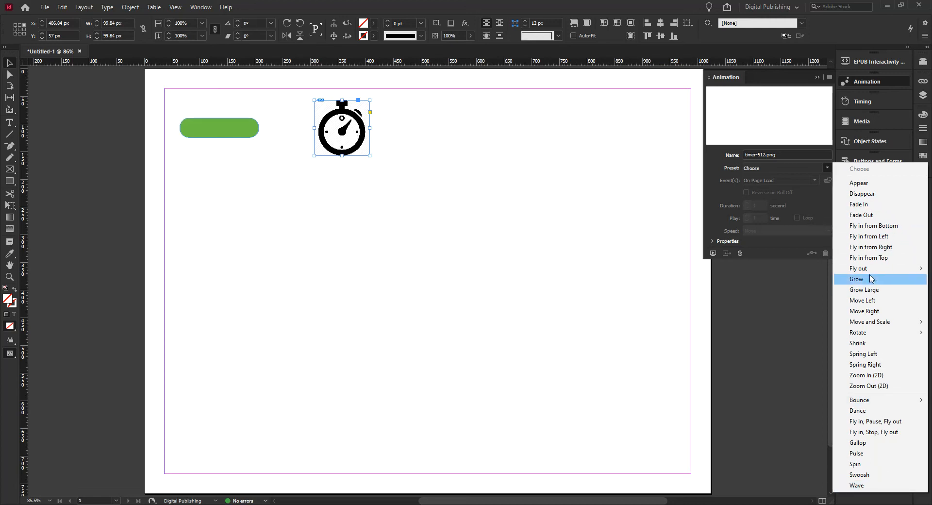
left_click(881, 205)
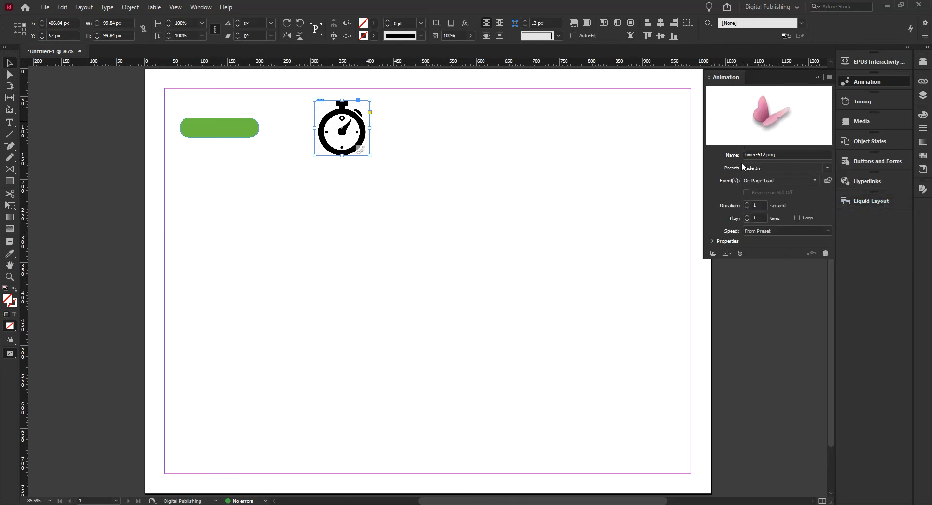
Expand the timer animation's properties and examine the available Speed and Animate options
left_click(711, 242)
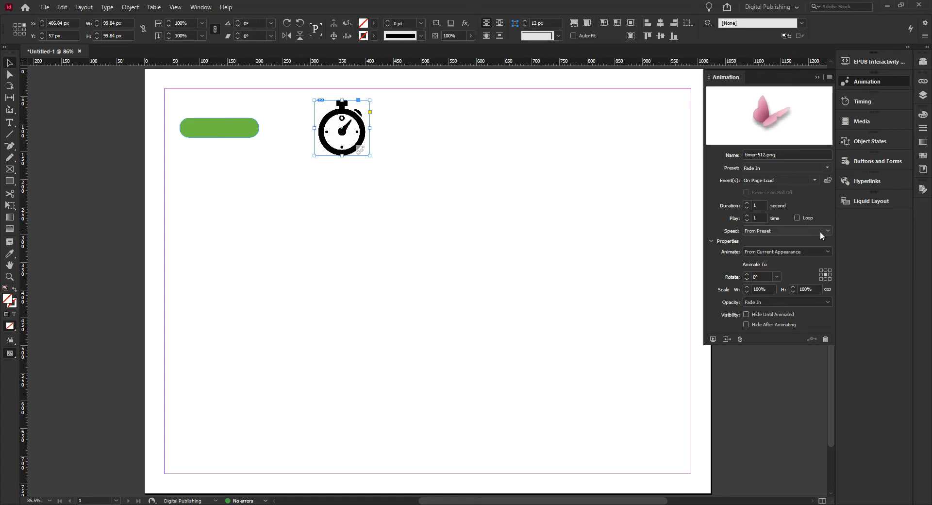
left_click(787, 231)
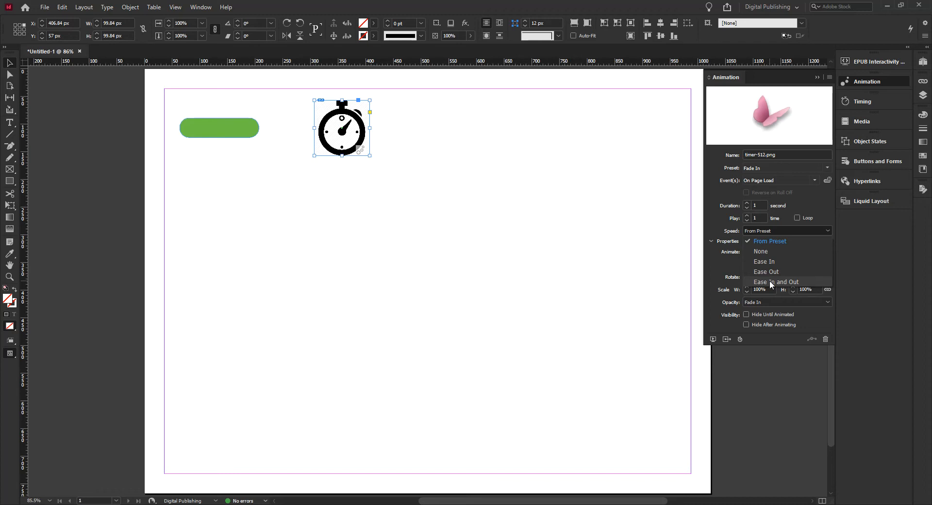
left_click(713, 194)
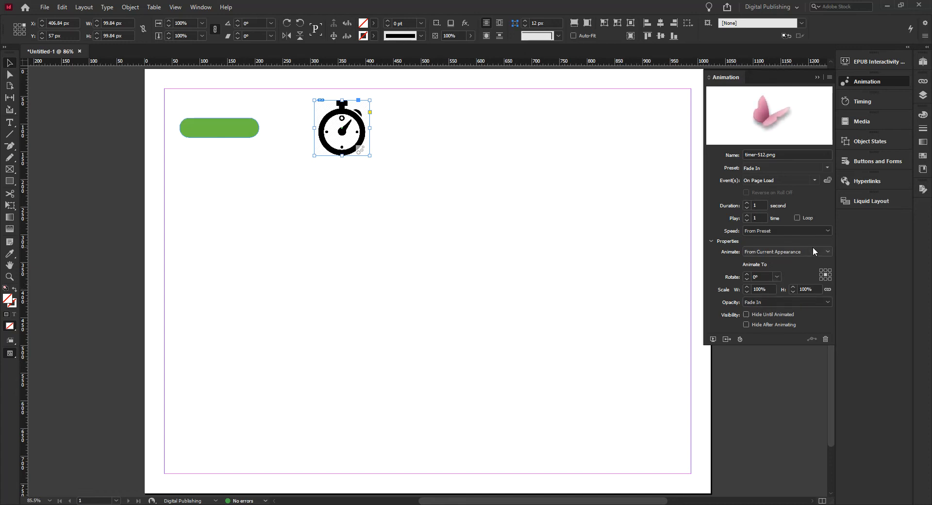
left_click(753, 252)
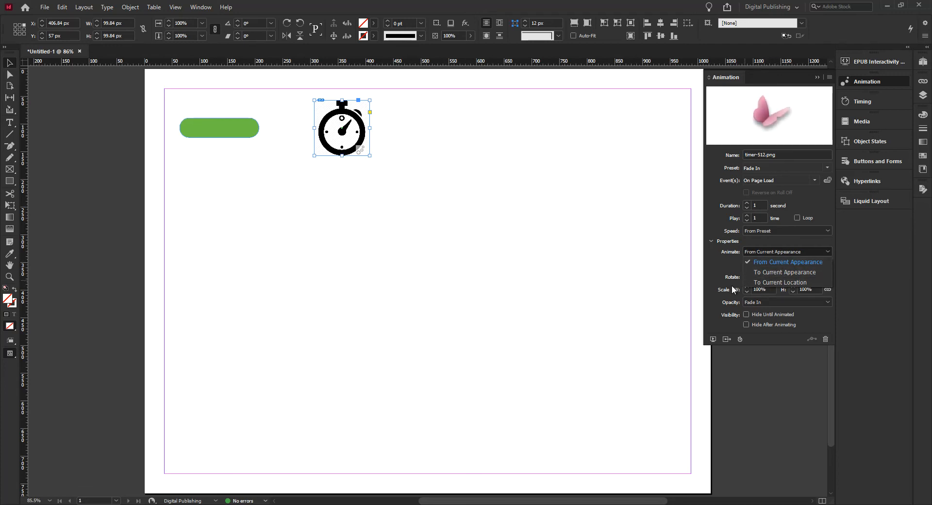
left_click(721, 265)
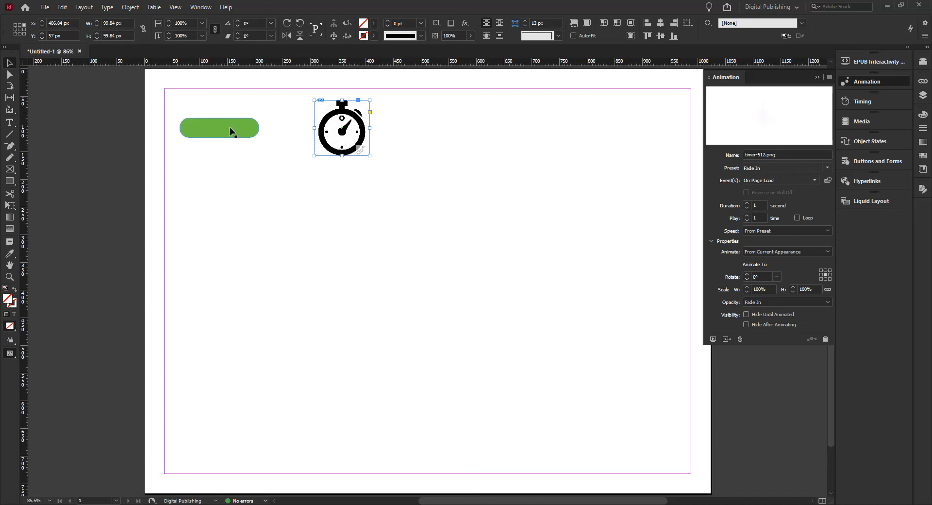
Make the green rectangle the button that triggers the timer's animation, and name the button FadeBtn
left_click(242, 127)
left_click(352, 138)
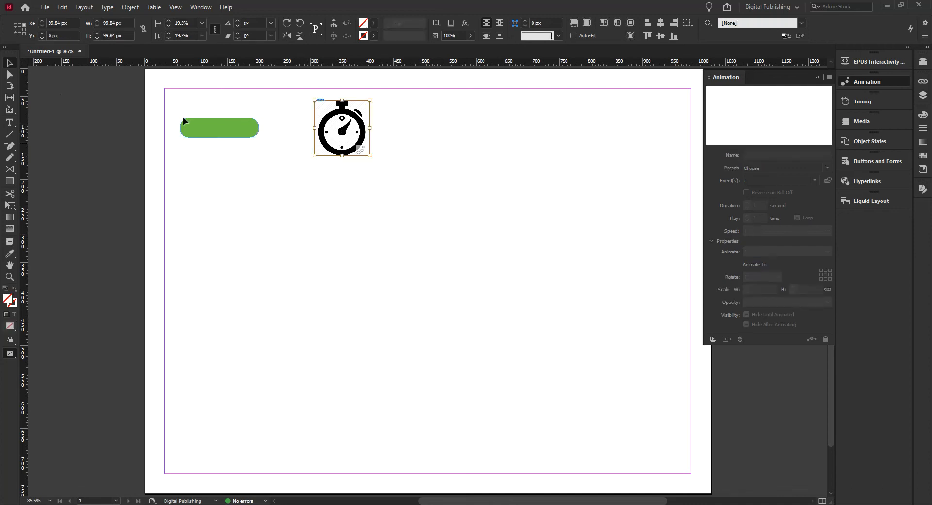
left_click(276, 160)
left_click(316, 155)
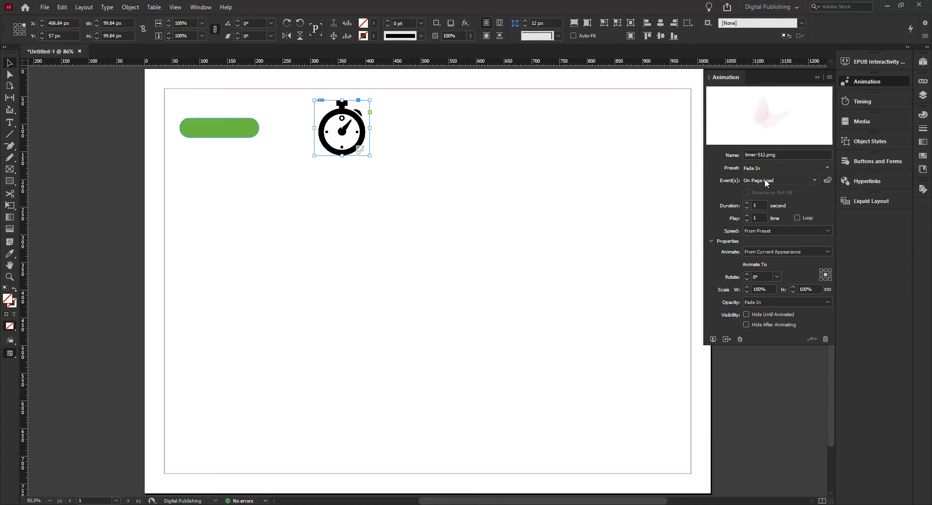
left_click(826, 180)
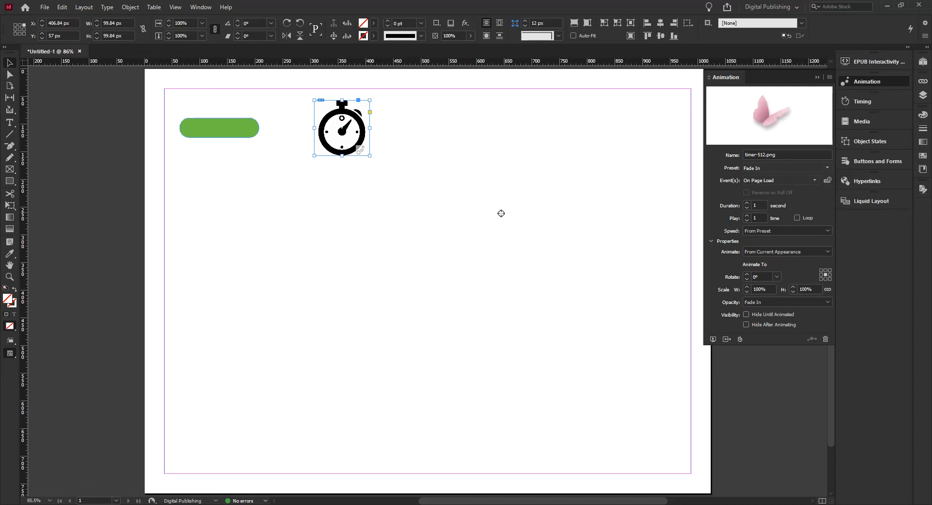
left_click(230, 125)
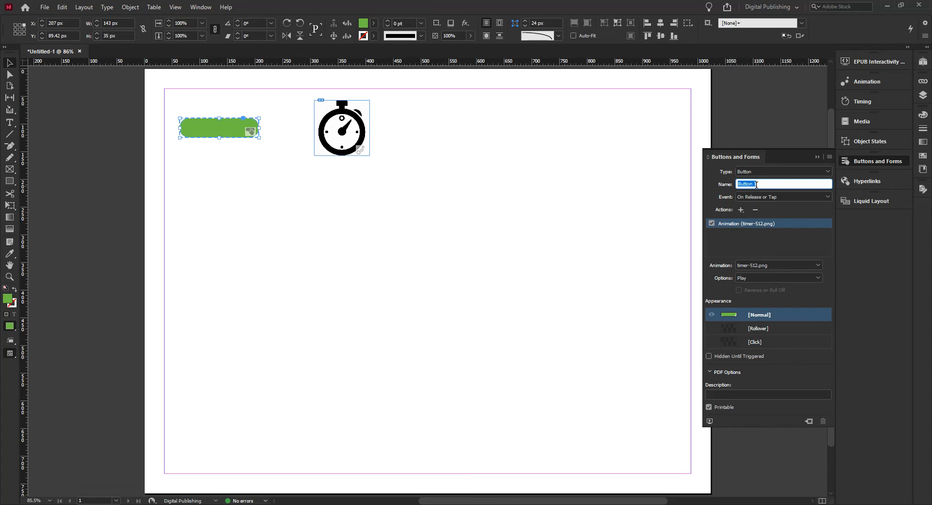
type("FadeBtn")
Remove the On Page Load event from the timer's animation so that only the button event triggers it
left_click(337, 117)
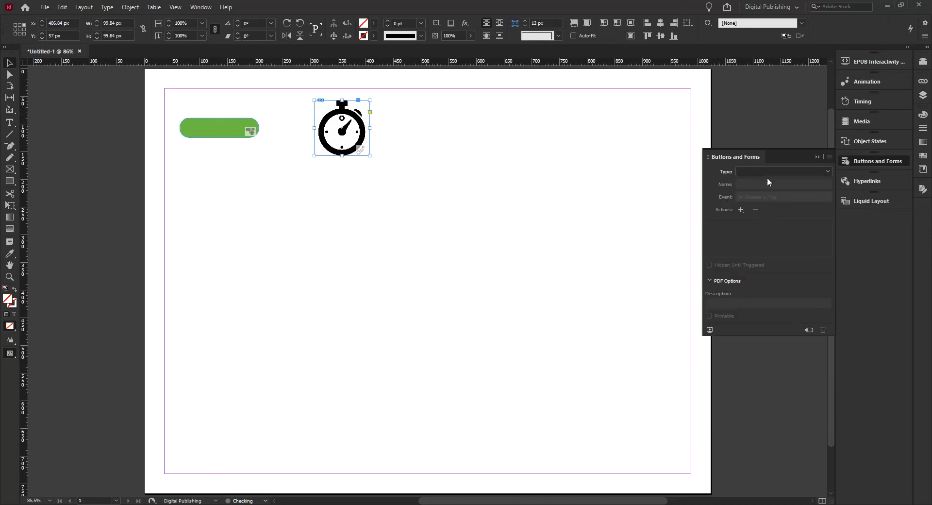
left_click(869, 81)
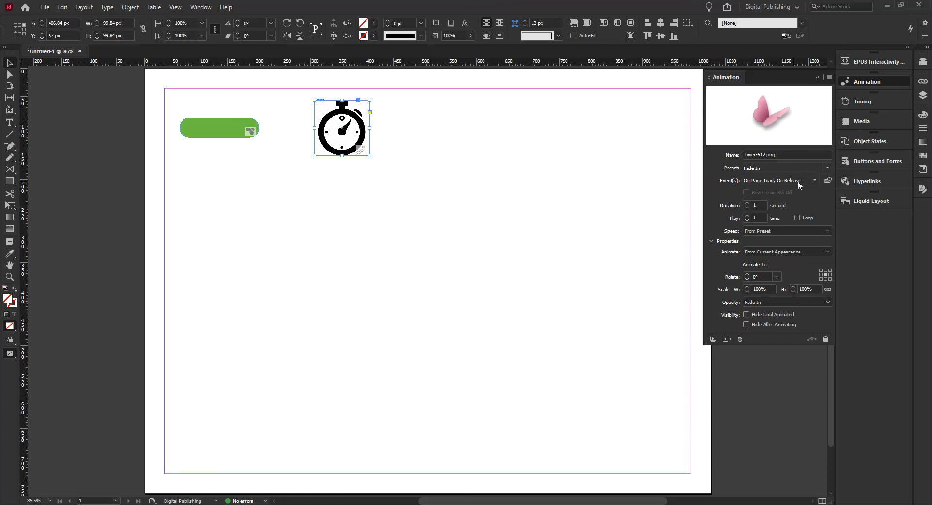
left_click(815, 180)
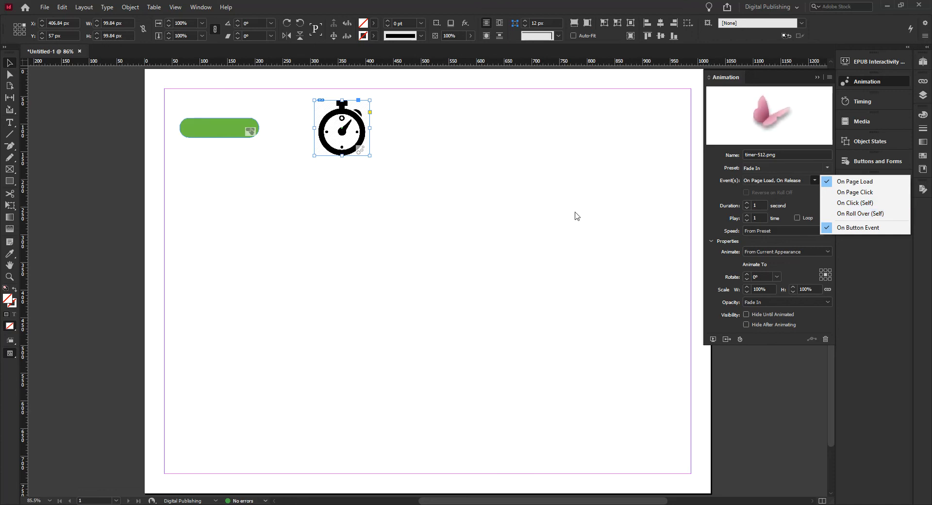
left_click(831, 184)
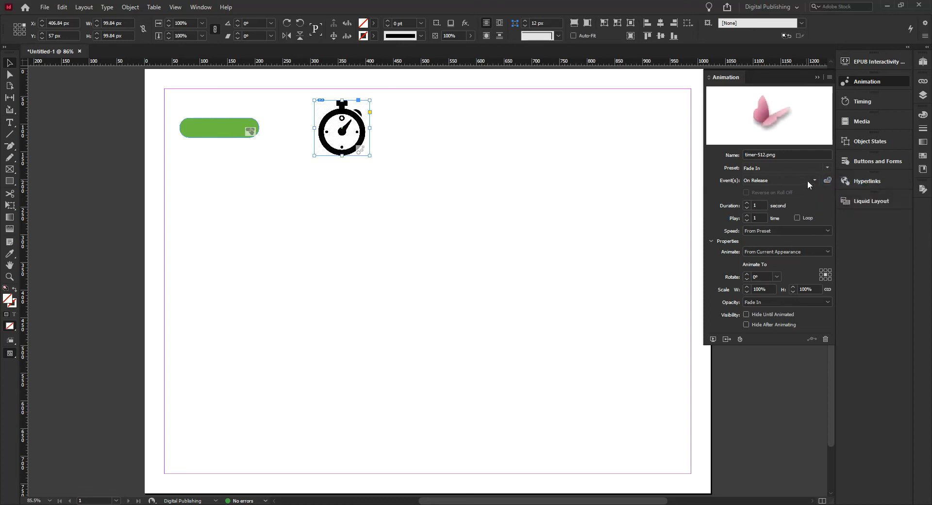
left_click(813, 181)
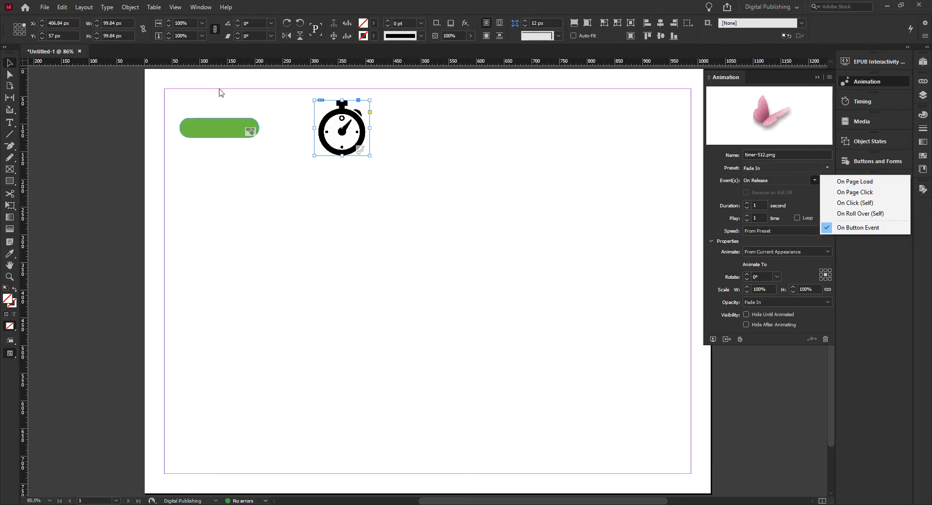
left_click(484, 235)
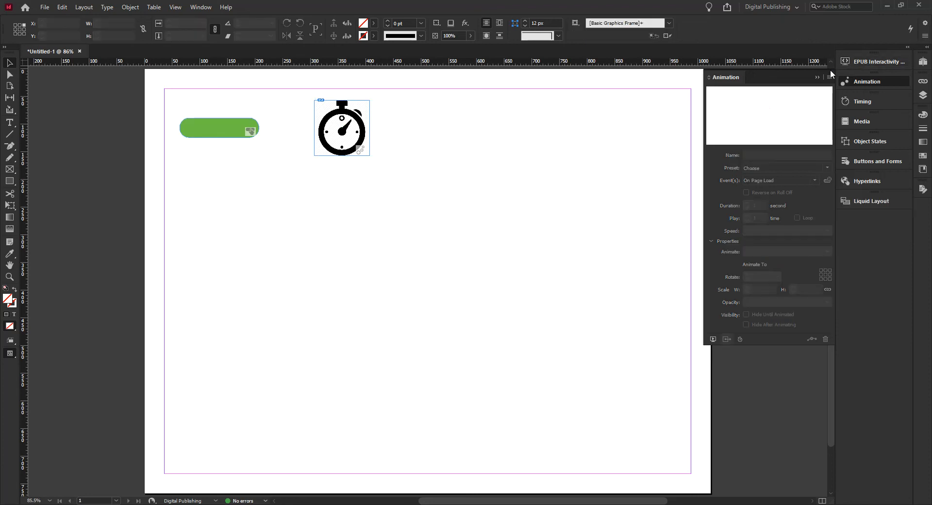
Play the page in the EPUB Interactivity Preview, test the green button's fade-in, and close the preview
left_click(869, 60)
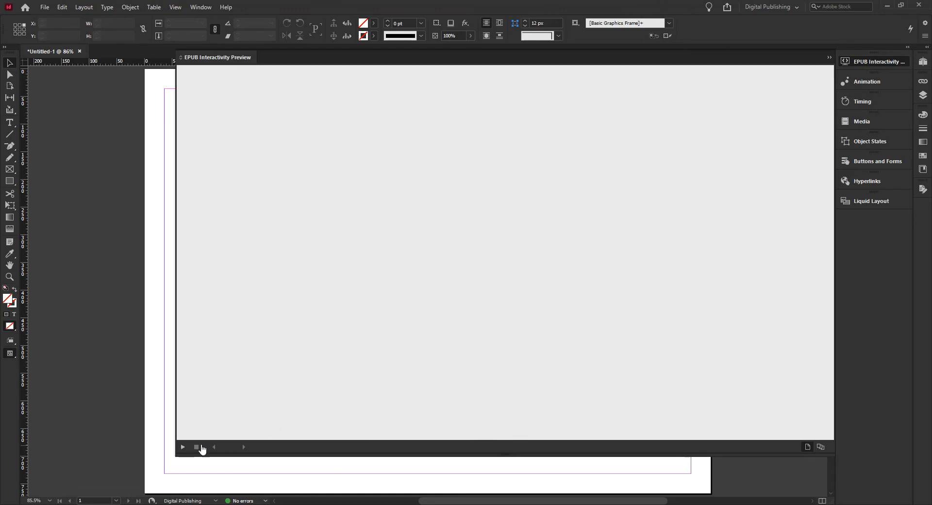
left_click(183, 447)
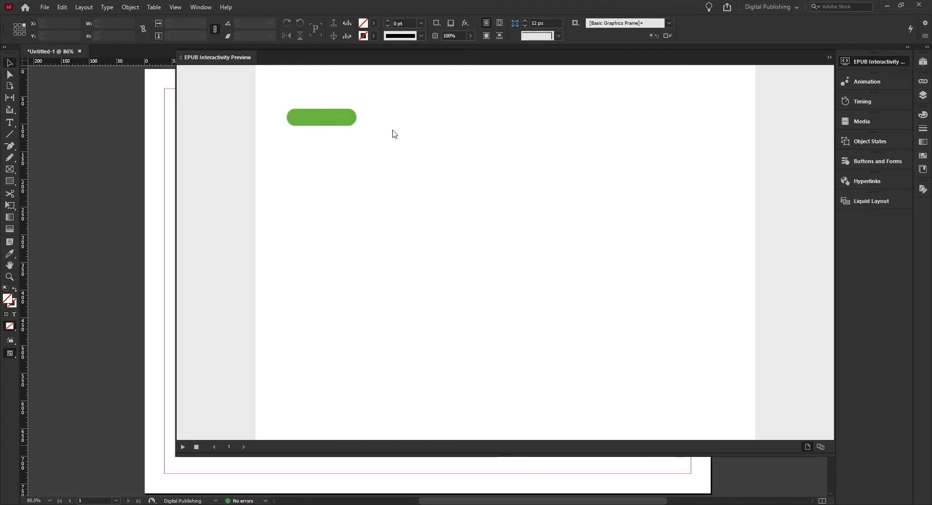
left_click(326, 121)
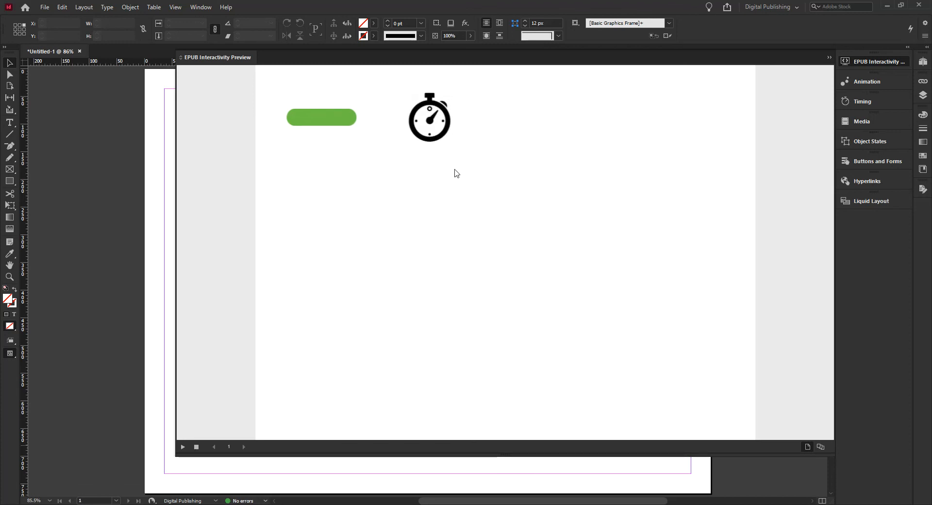
left_click(328, 123)
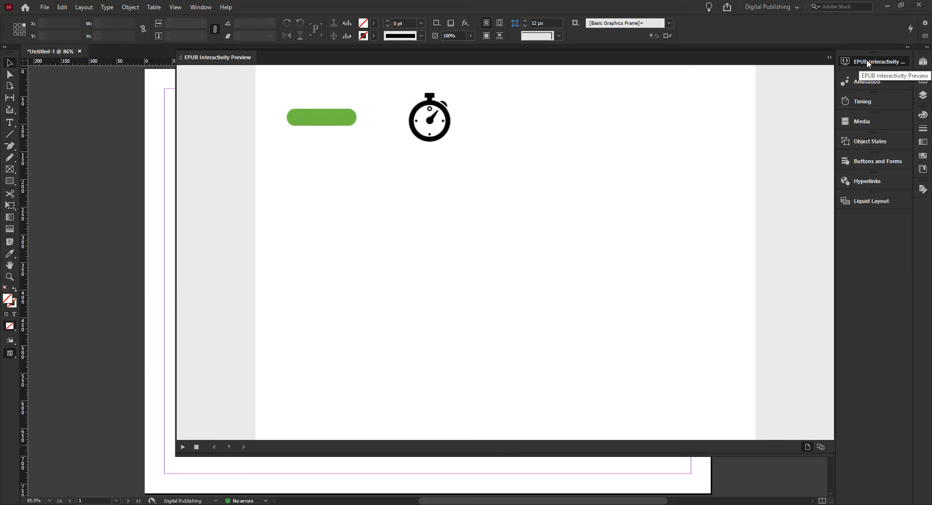
left_click(196, 447)
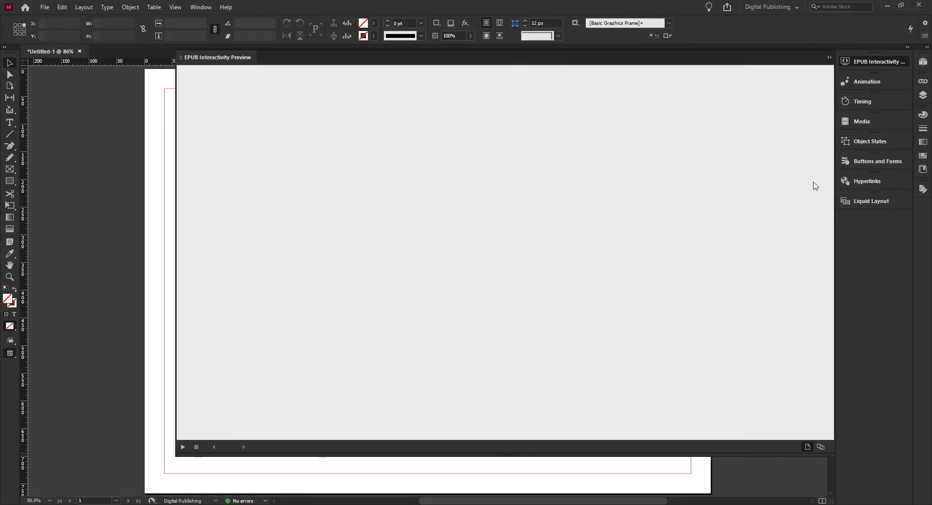
left_click(874, 61)
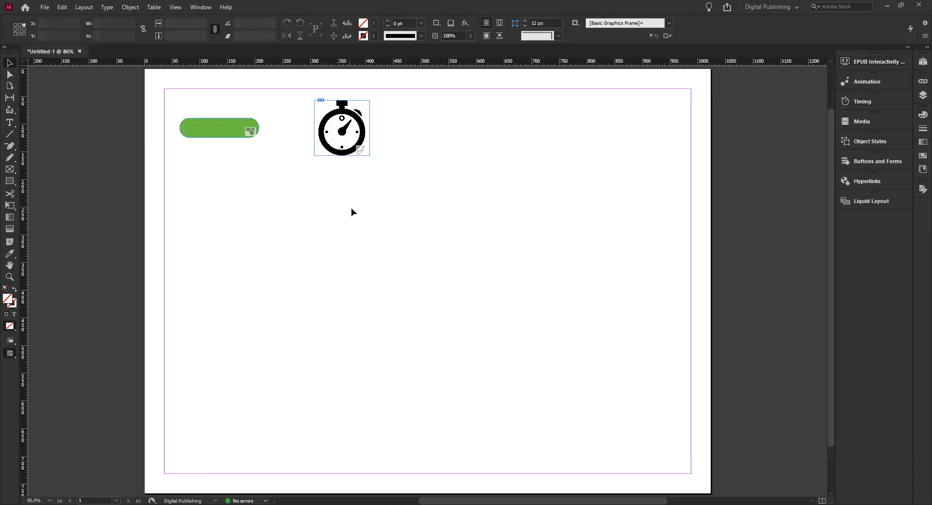
Change the timer image's animation preset to Fly in from Right
left_click(855, 83)
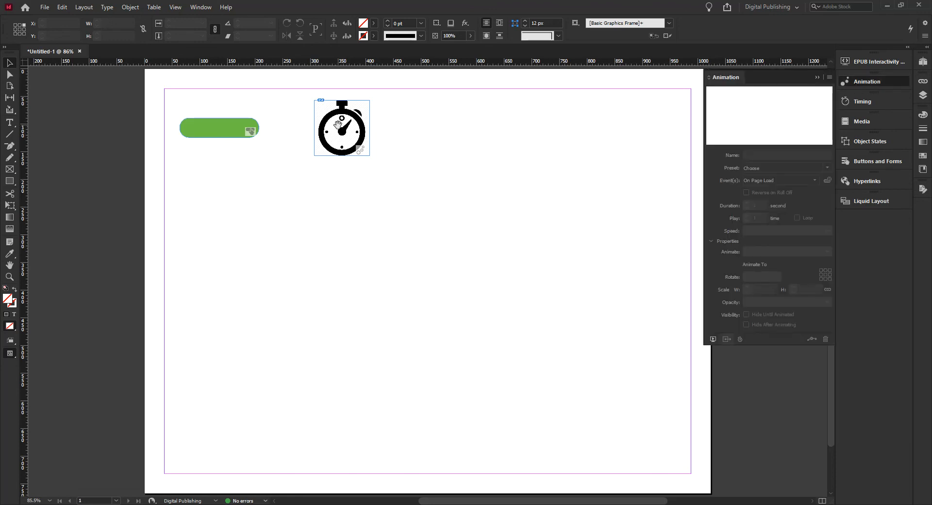
left_click(361, 128)
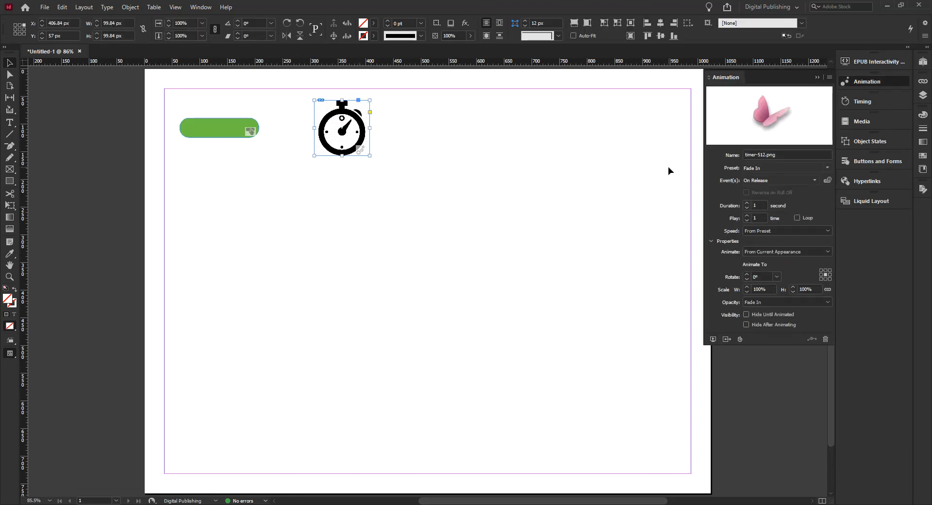
left_click(827, 168)
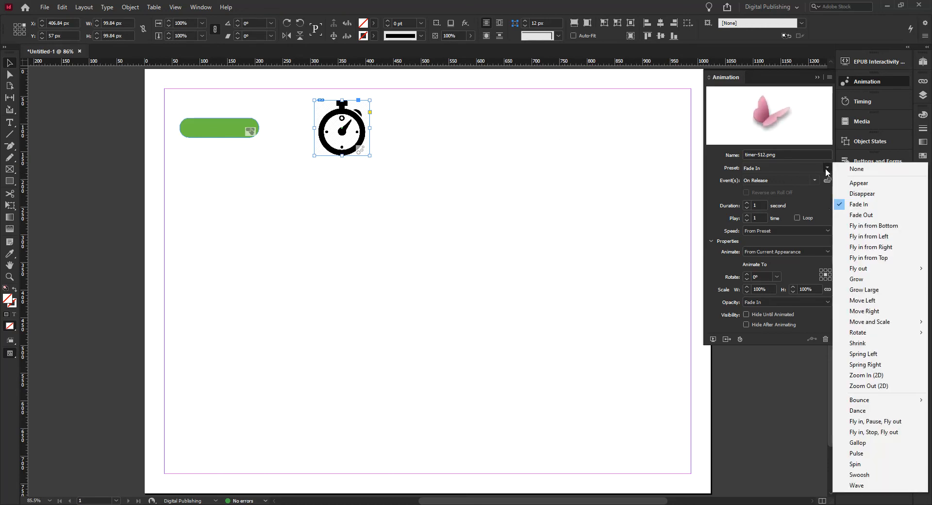
left_click(861, 246)
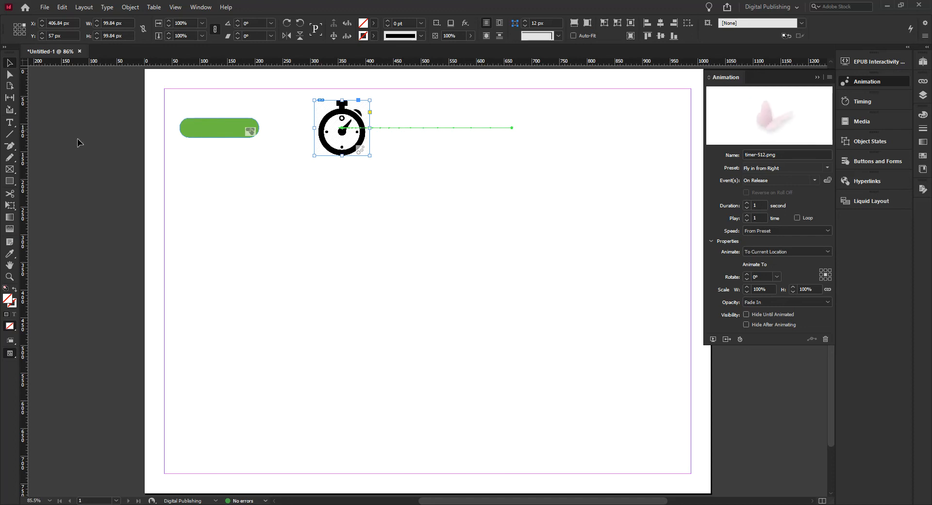
Try to extend the timer's motion path from its outer end point with the Pen tool, and undo the added segments
left_click(12, 147)
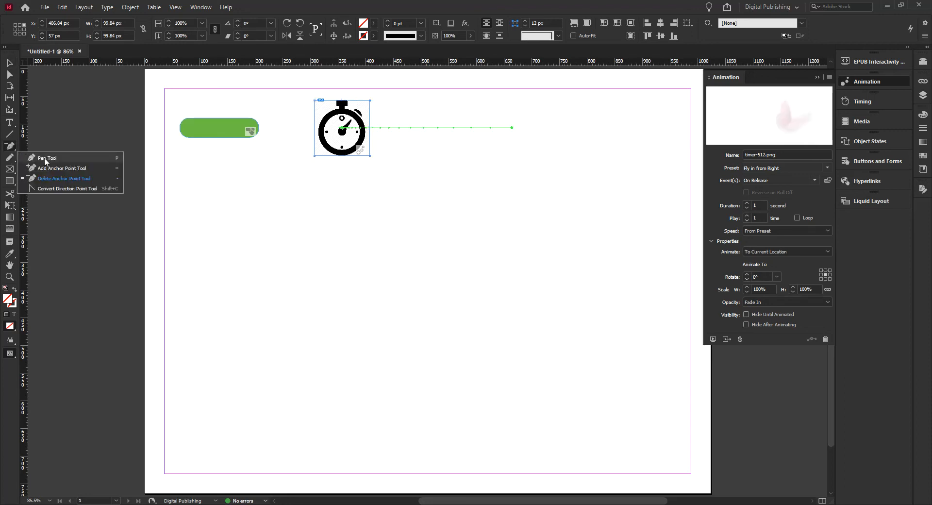
left_click(38, 158)
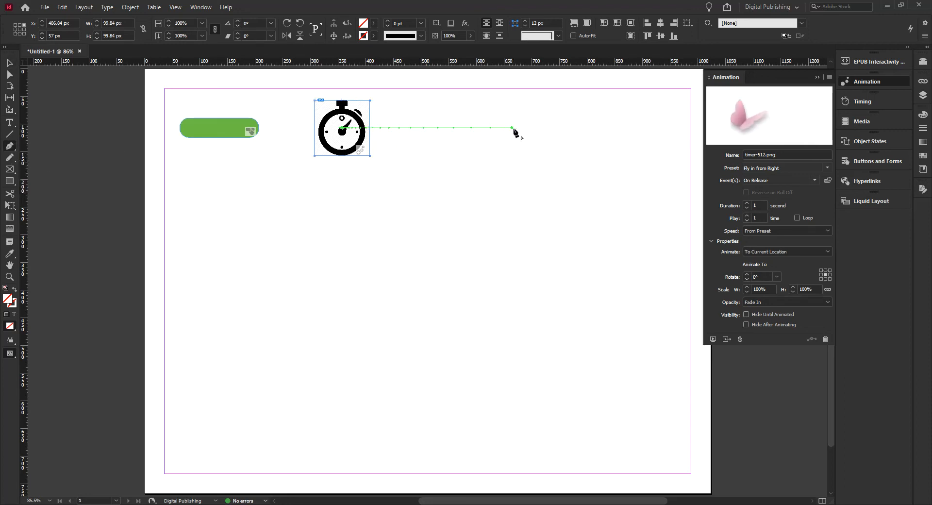
left_click(10, 74)
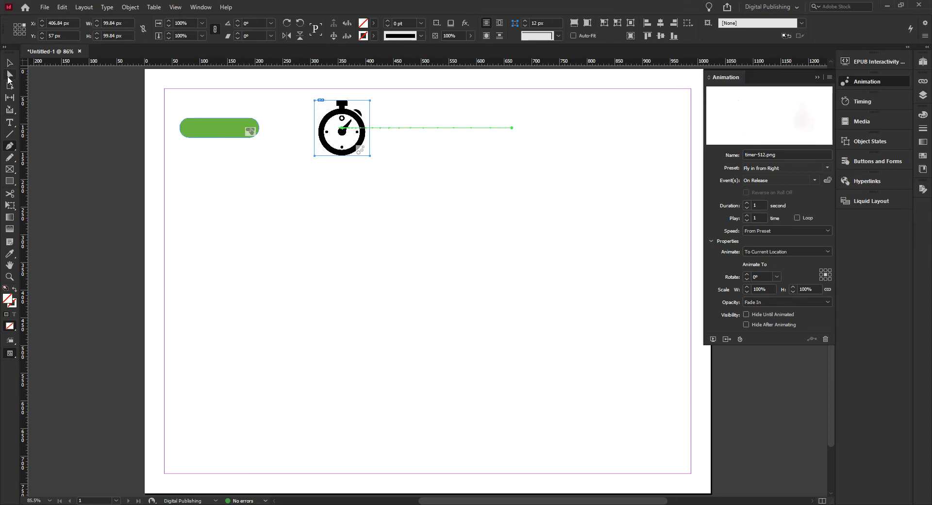
left_click(511, 130)
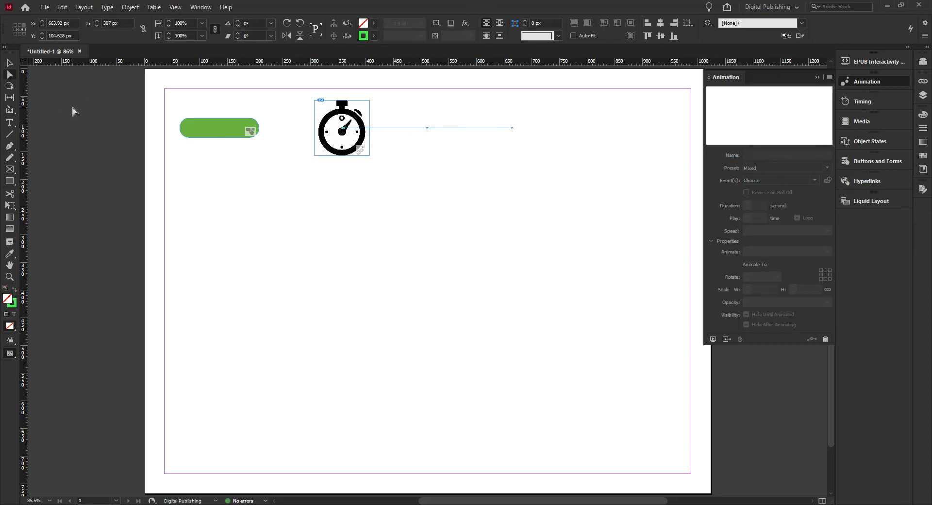
left_click(10, 147)
left_click(512, 129)
left_click(418, 206)
key("ctrl+z")
left_click(512, 128)
left_click(449, 188)
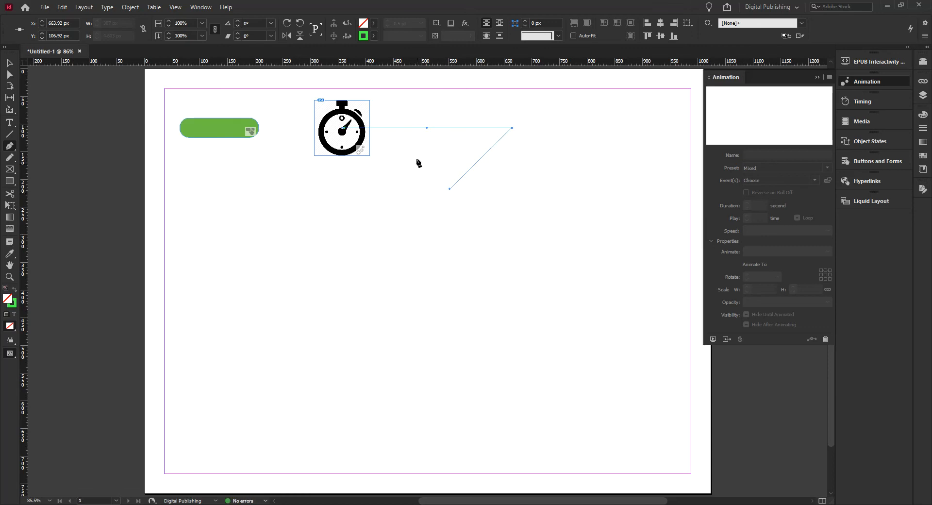
key("ctrl+z")
Add an anchor point to the timer's straight motion path with the Pen tool at about X 544 px, and deselect the path
left_click(11, 75)
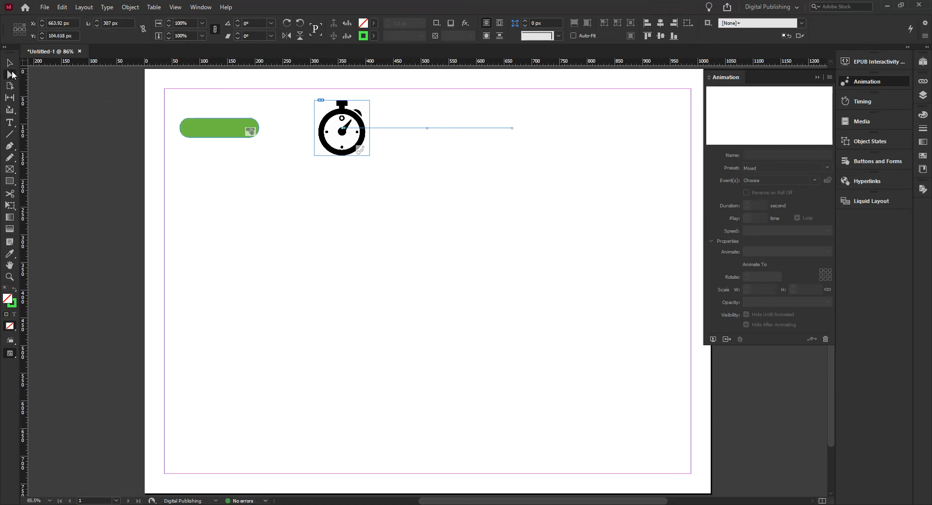
left_click(441, 132)
left_click(351, 130)
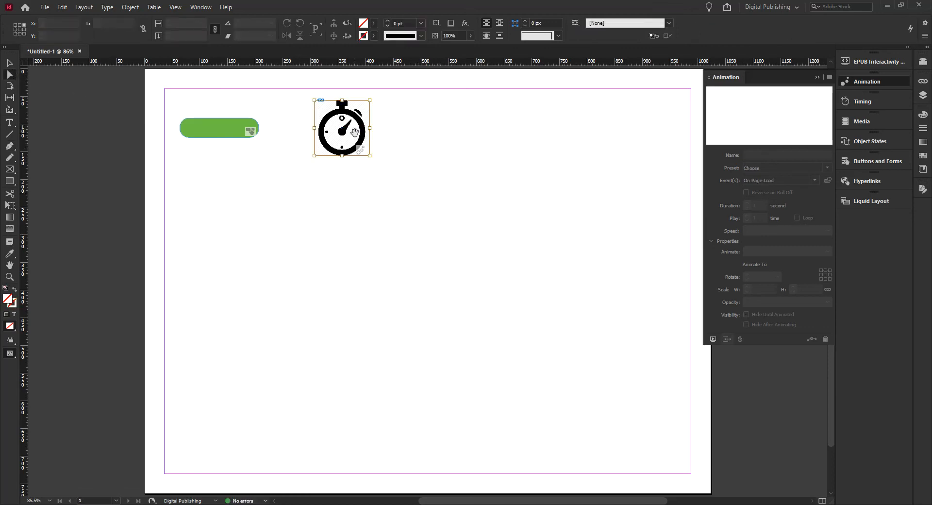
left_click(10, 62)
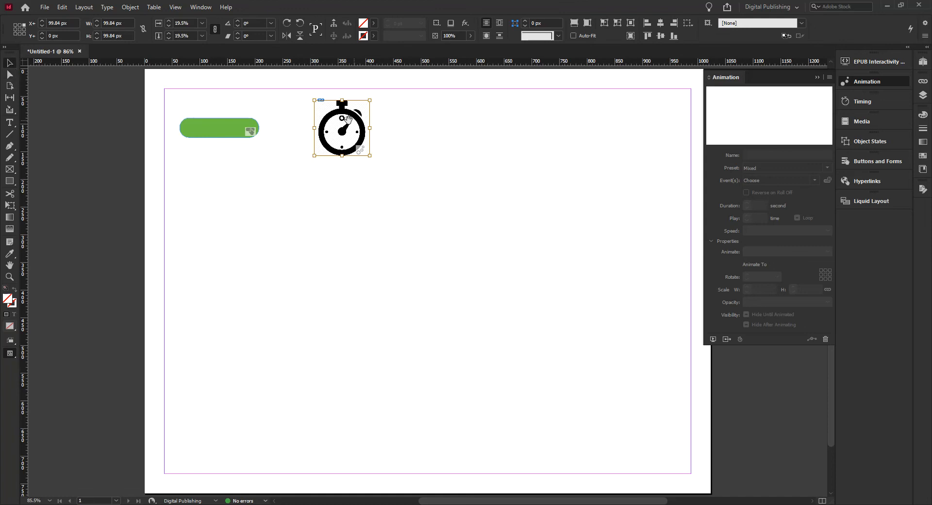
left_click(437, 130)
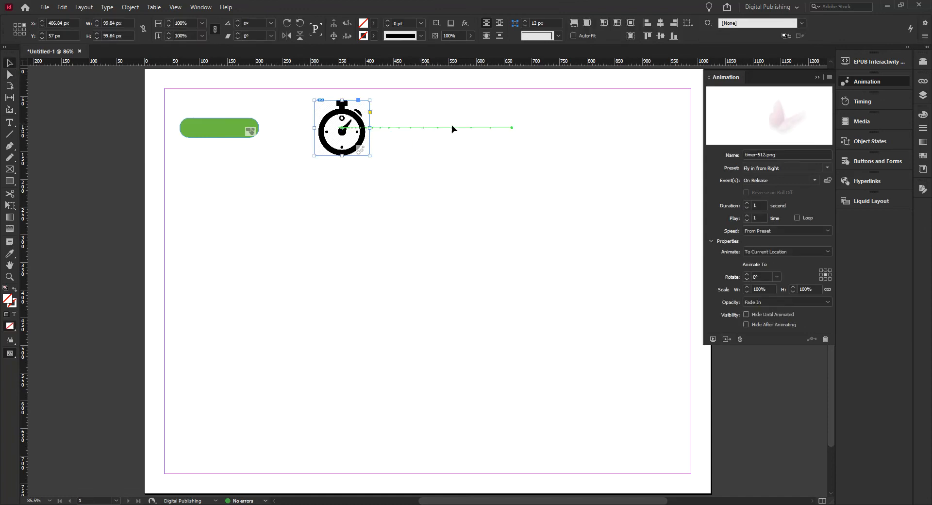
left_click(510, 127)
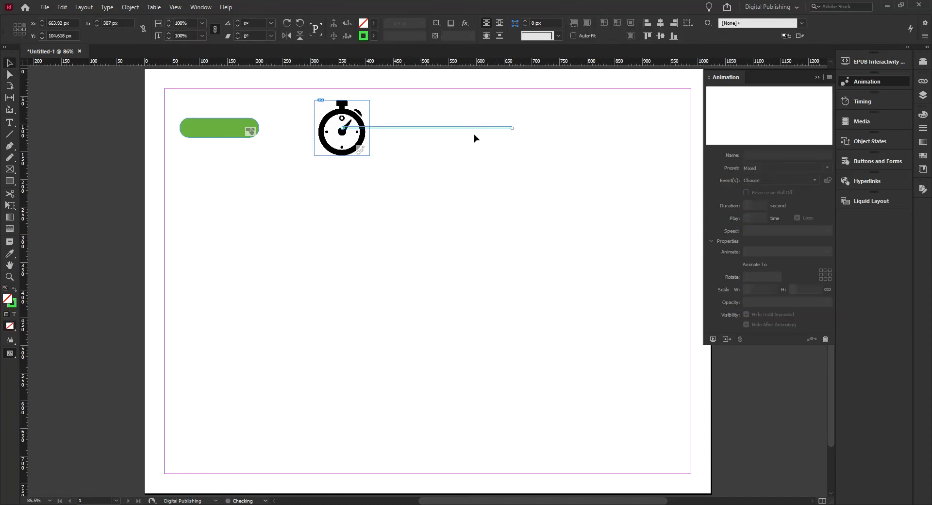
left_click(10, 147)
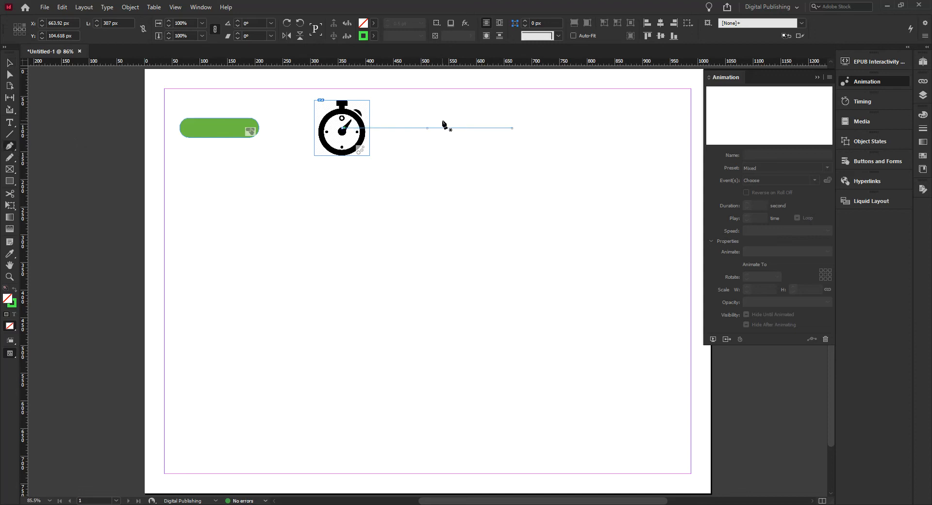
left_click(445, 128)
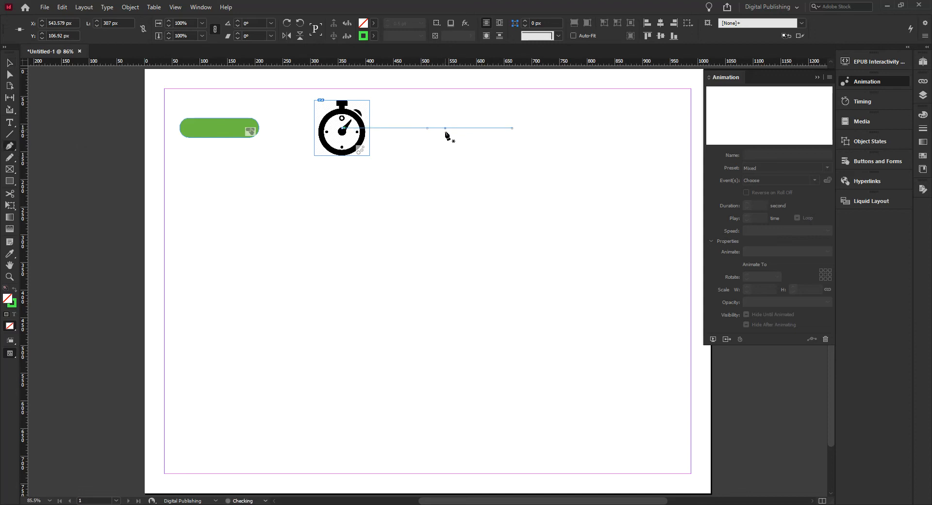
left_click(395, 130, "ctrl")
left_click(64, 74, "ctrl")
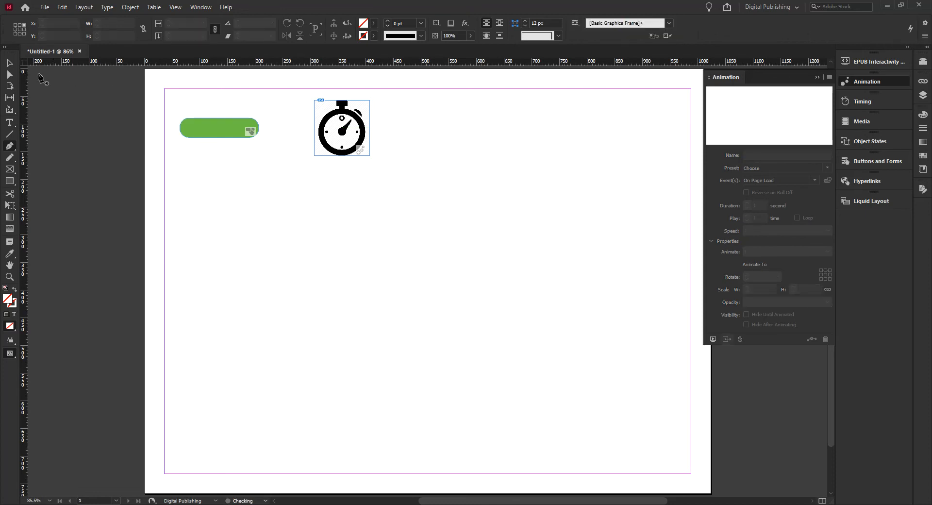
Bend the motion path into an S-curve around the point at about X 544 px and add another anchor point nearer the timer
left_click(9, 61)
left_click(365, 132)
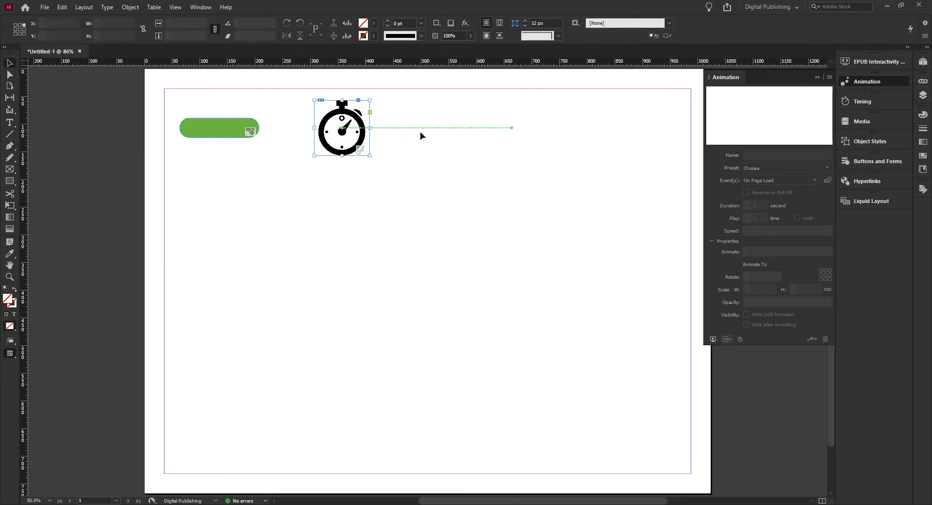
left_click(451, 128)
left_click(367, 135)
left_click(412, 128)
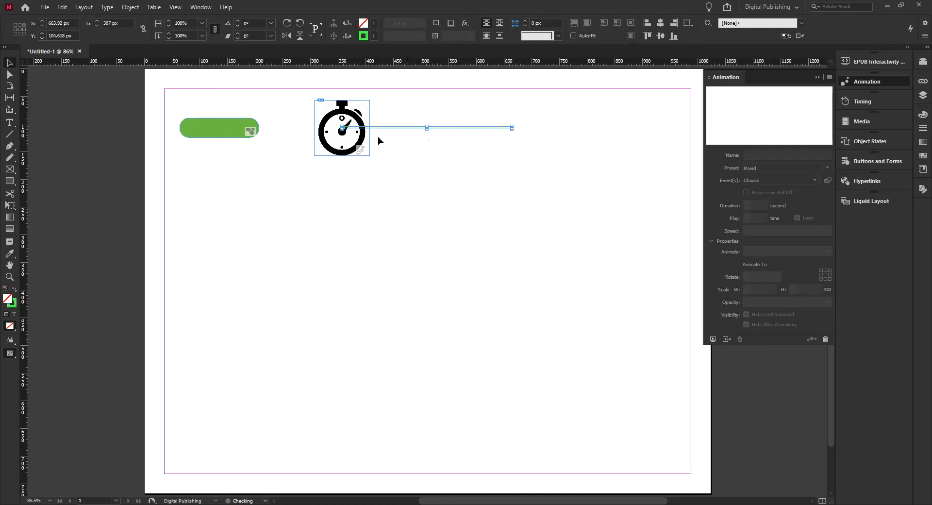
left_click(10, 146)
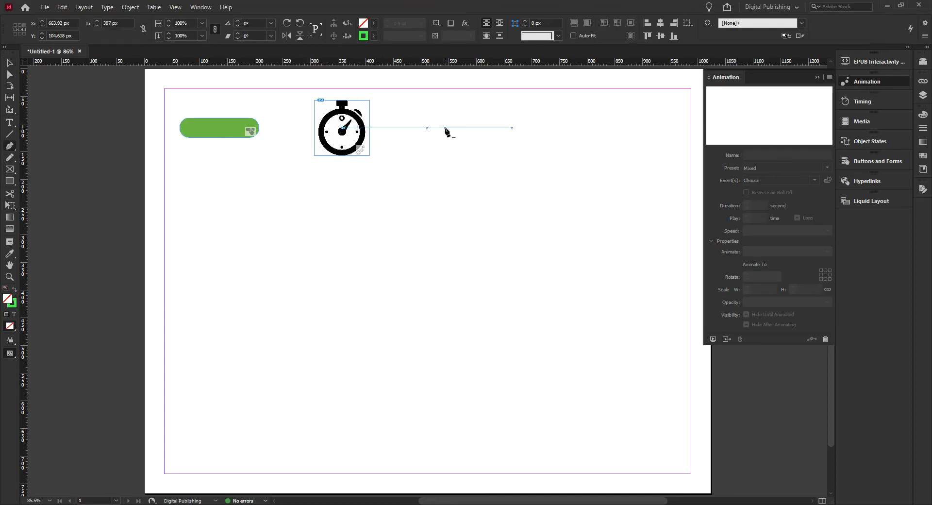
left_click_drag(445, 128, 445, 153)
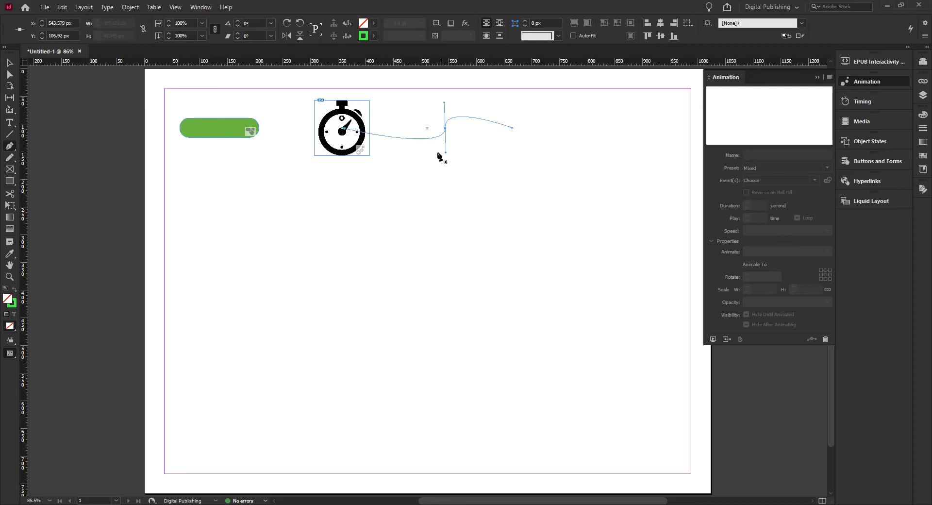
left_click(399, 139)
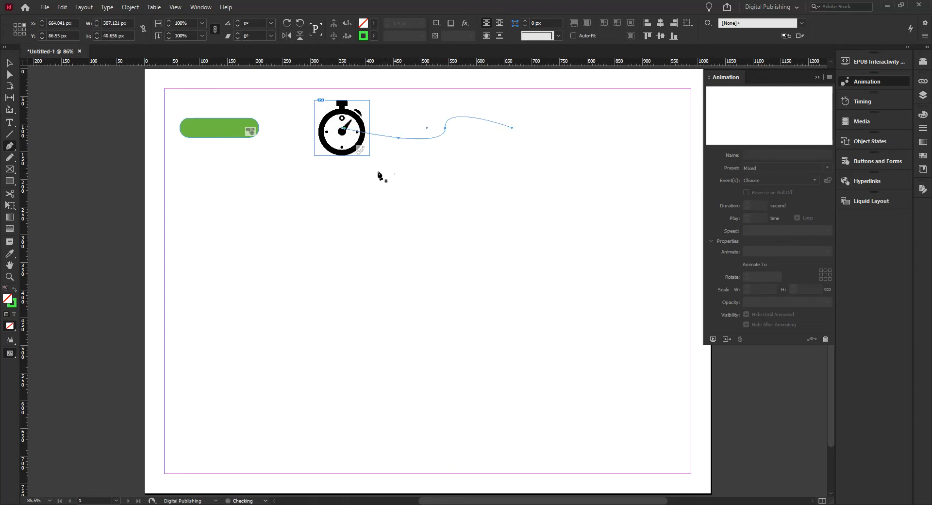
Move the motion path's anchor point nearest the timer down to X 458 px, Y 229 px with the Direct Selection tool
left_click(14, 75)
left_click(403, 151)
left_click(358, 124)
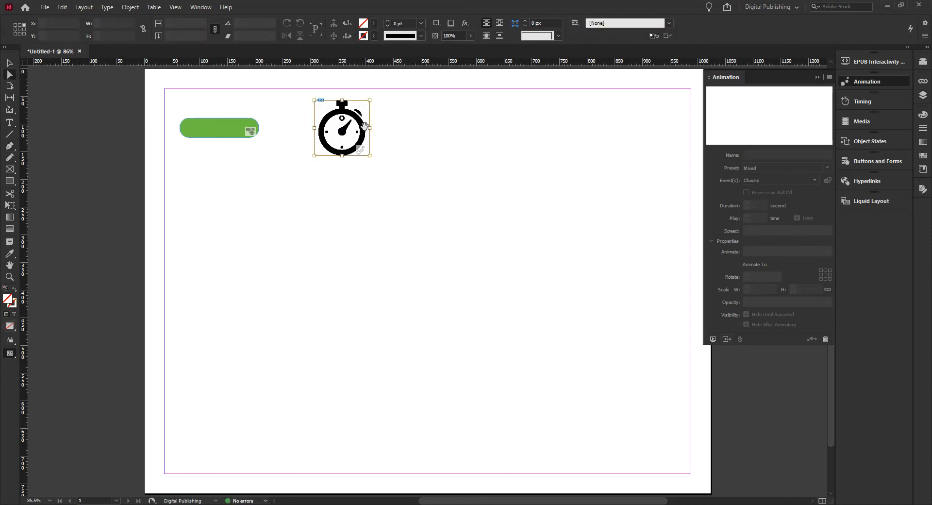
left_click(9, 63)
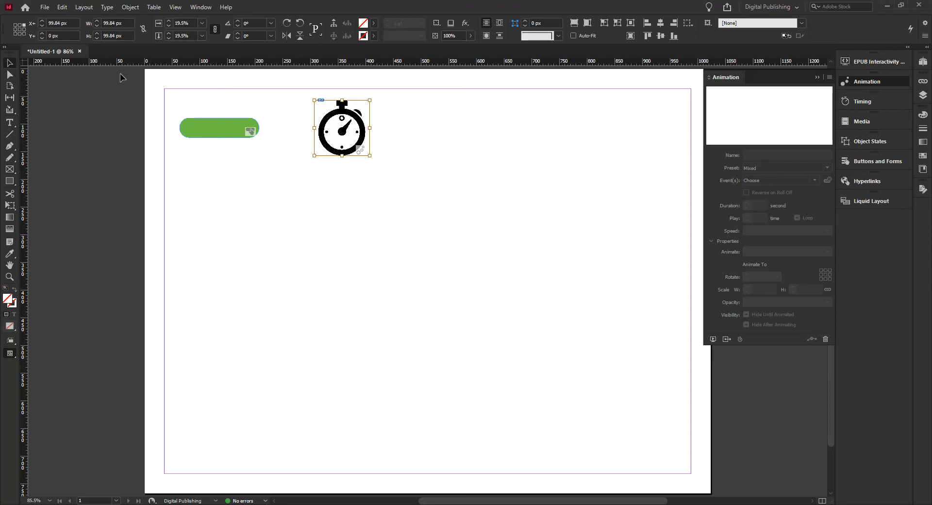
left_click(366, 126)
left_click(407, 138)
left_click(358, 125)
left_click(387, 136)
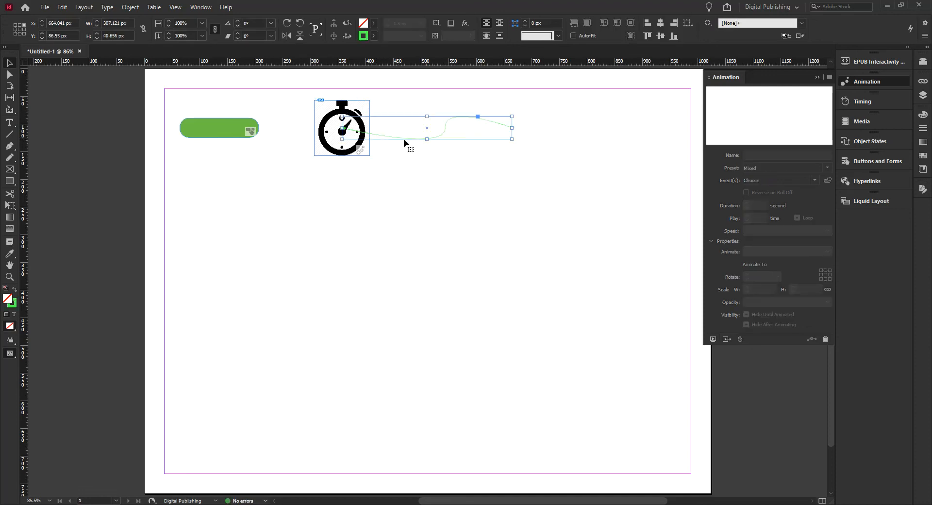
left_click(8, 74)
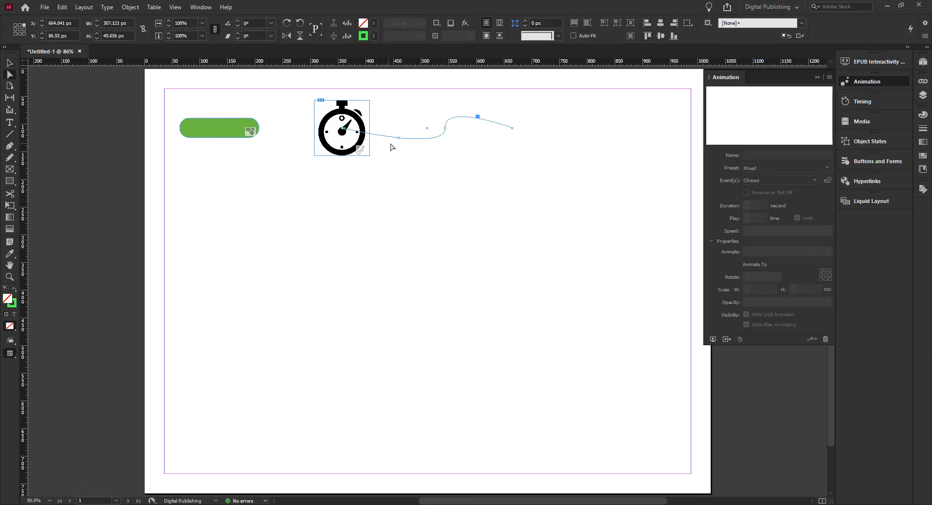
left_click_drag(398, 140, 398, 196)
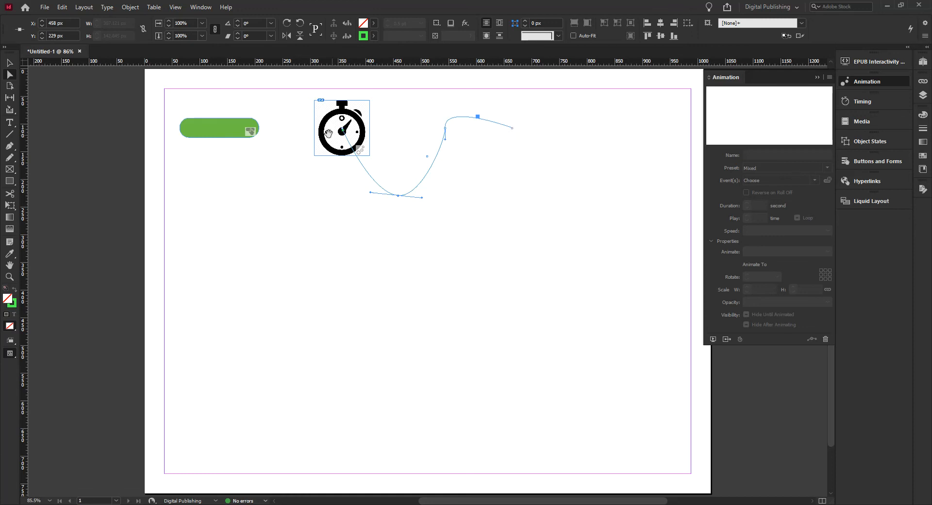
Play the page in the EPUB Interactivity Preview, trigger the timer's customized fly-in with the green button, and close the preview
left_click(9, 63)
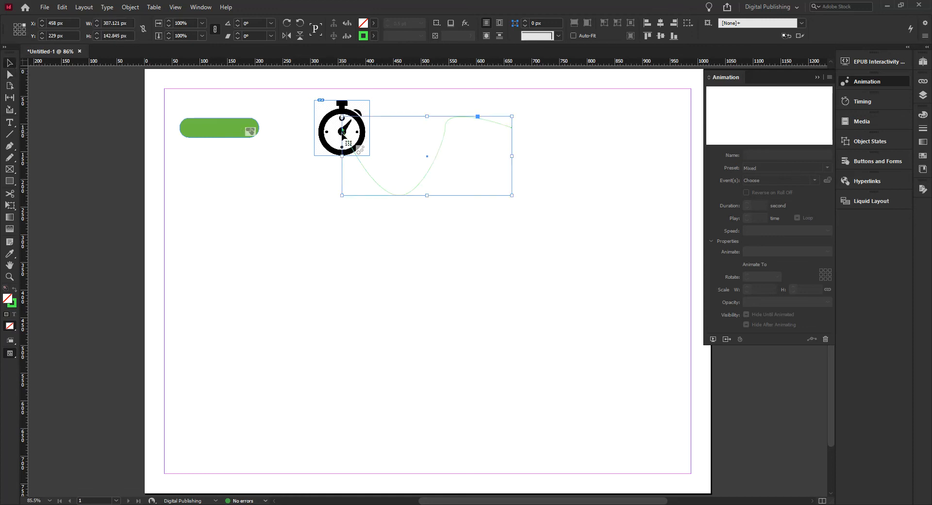
left_click(427, 231)
left_click(369, 154)
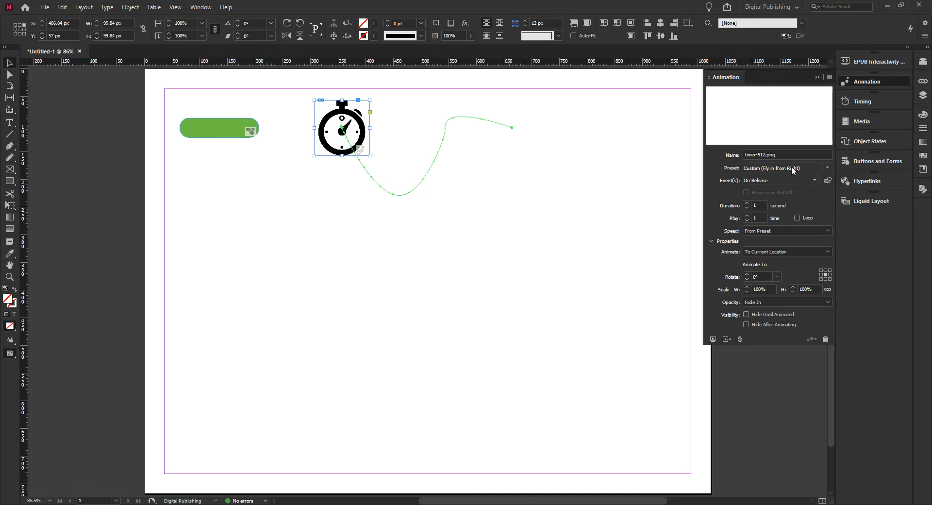
left_click(877, 61)
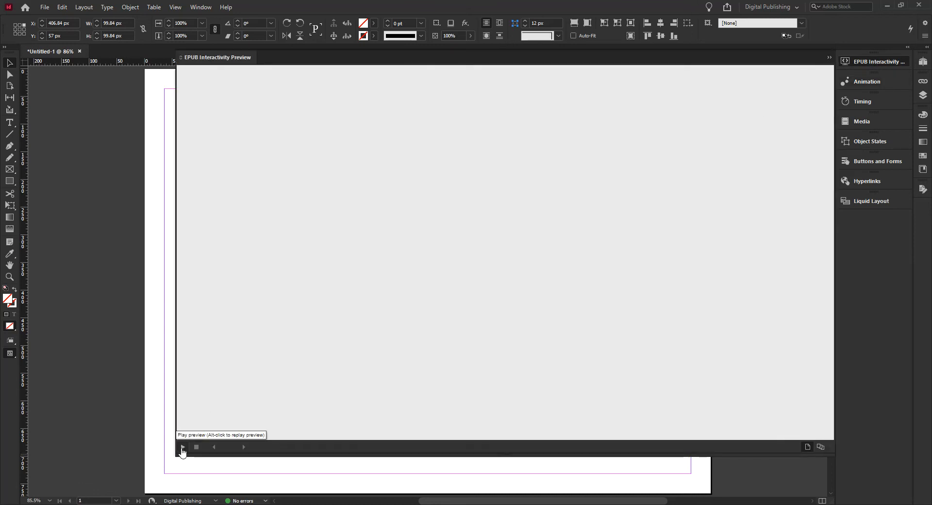
left_click(183, 447)
left_click(345, 119)
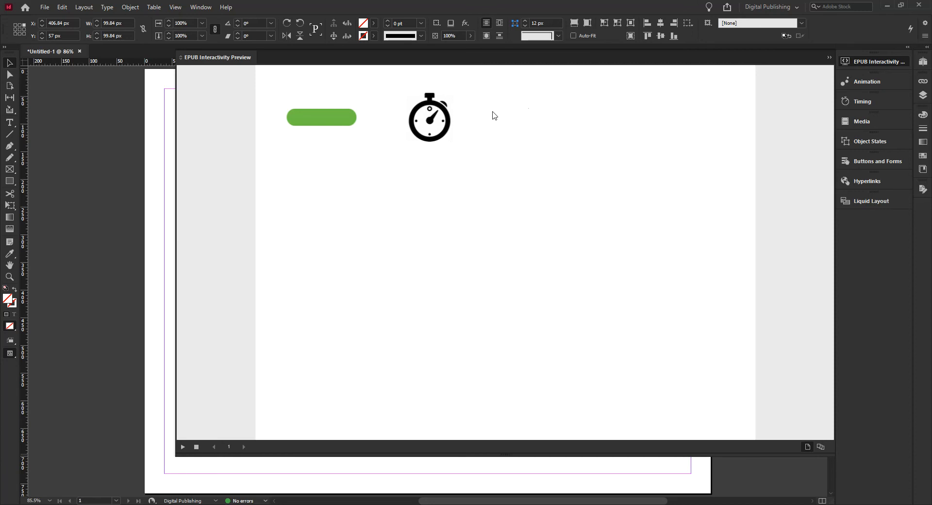
left_click(306, 122)
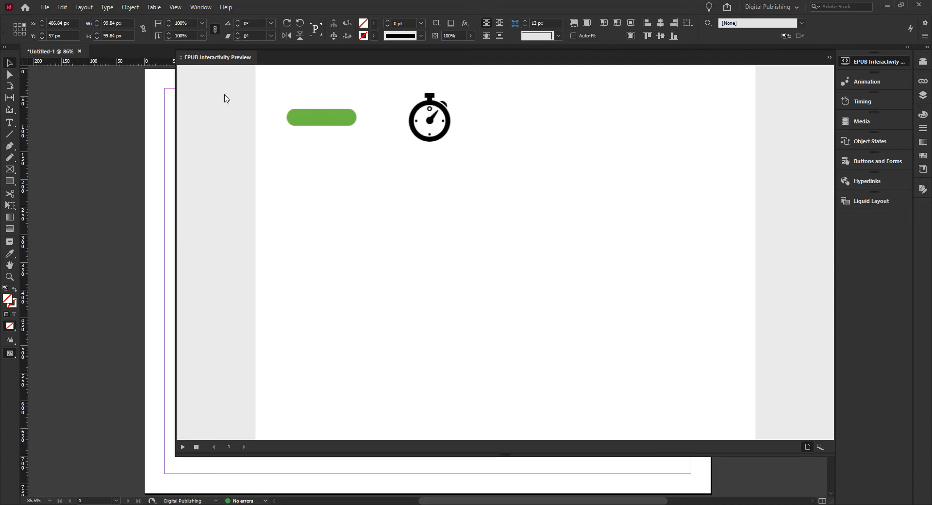
left_click(882, 63)
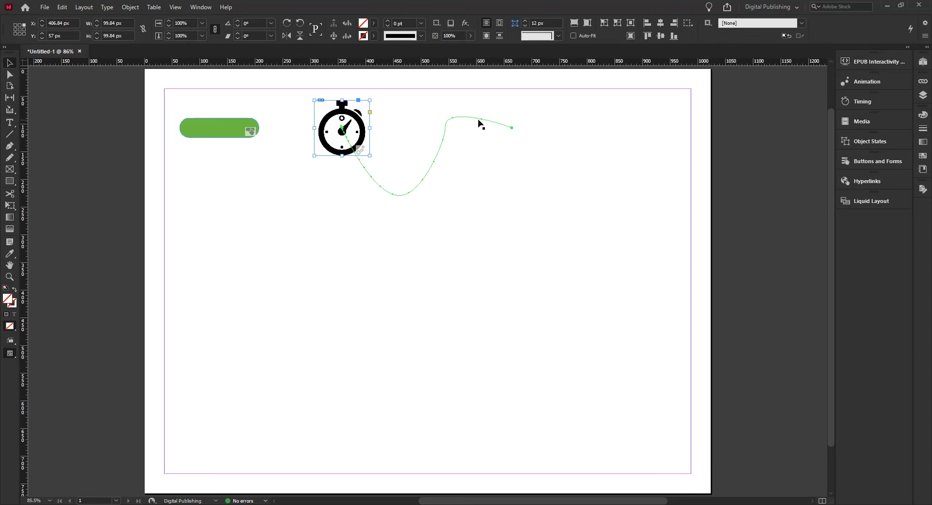
Draw a winding open path with the Pen tool from the timer's centre to about X 904 px, Y 345 px
left_click(867, 81)
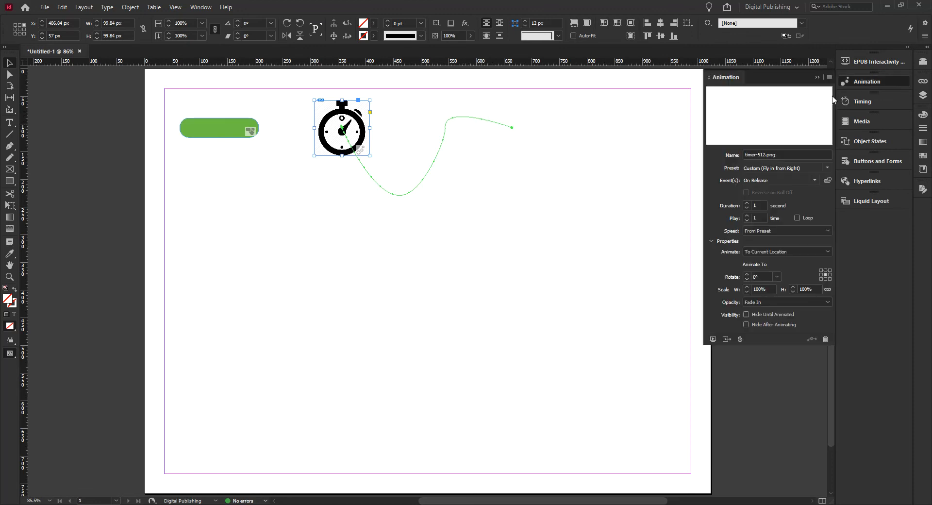
left_click(452, 119)
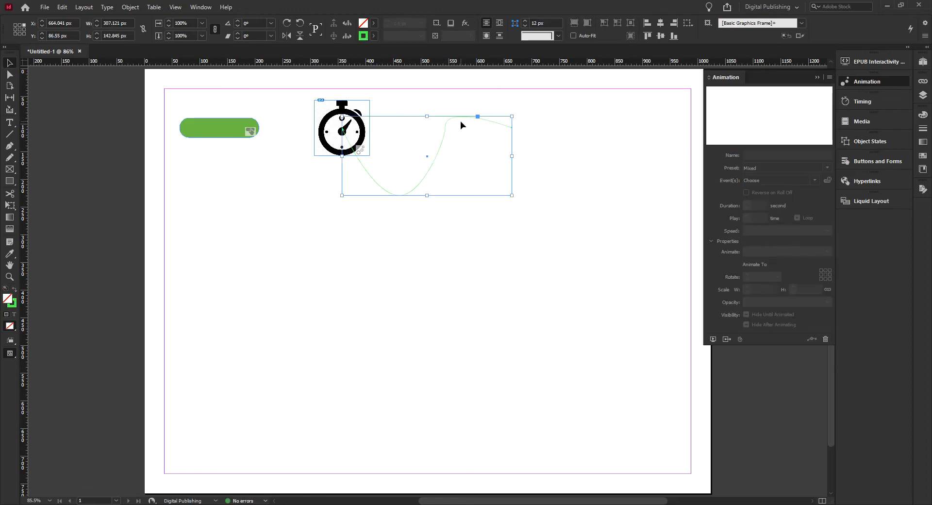
left_click(429, 190)
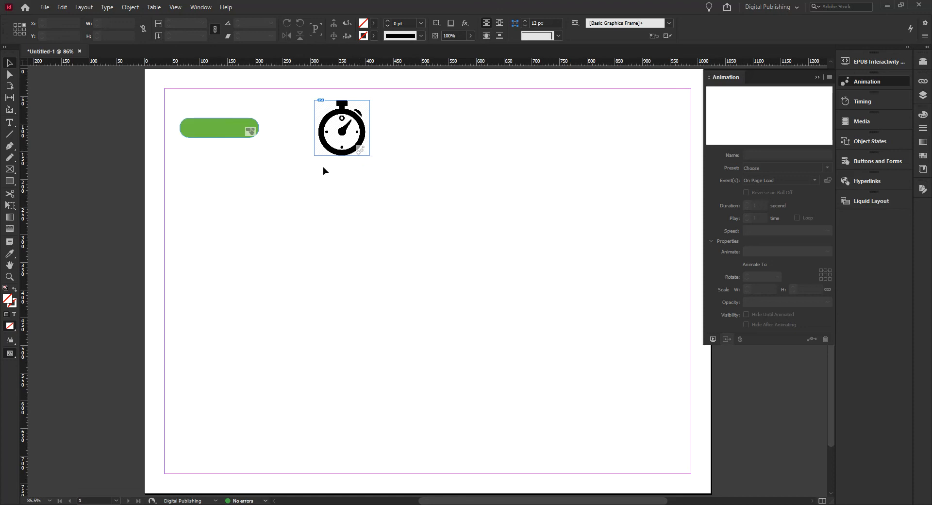
left_click(10, 148)
left_click_drag(342, 132, 497, 122)
left_click_drag(576, 174, 546, 265)
left_click_drag(556, 381, 627, 401)
left_click_drag(644, 260, 645, 242)
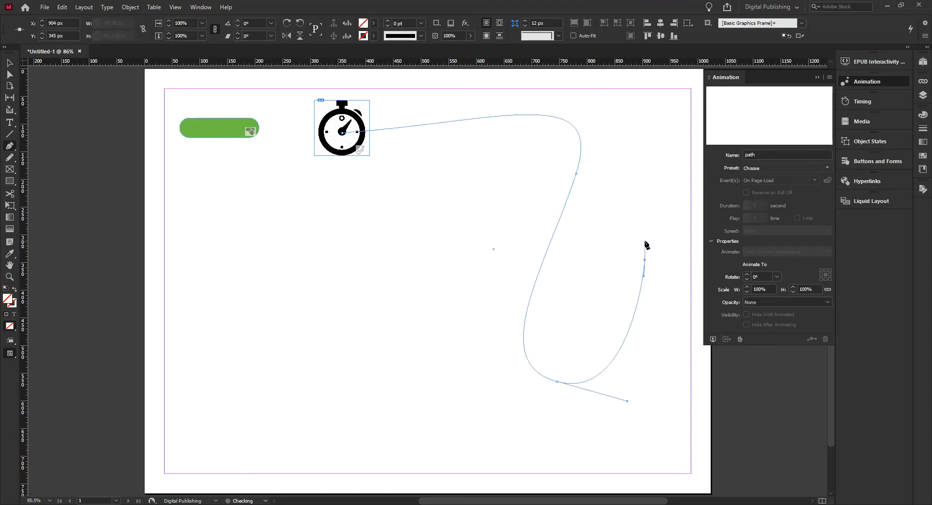
Select the drawn path together with the timer image and convert the path to the timer's motion path
left_click(10, 63)
left_click(335, 138, "shift")
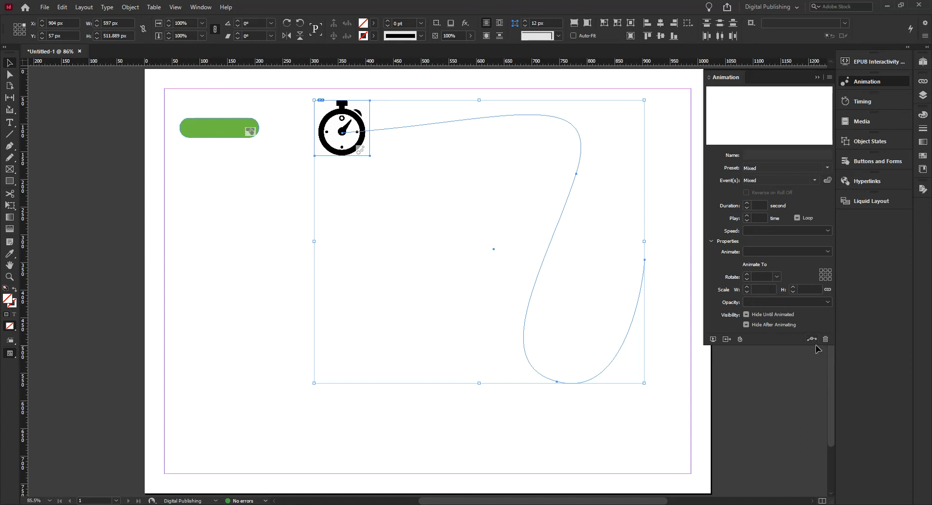
left_click(812, 339)
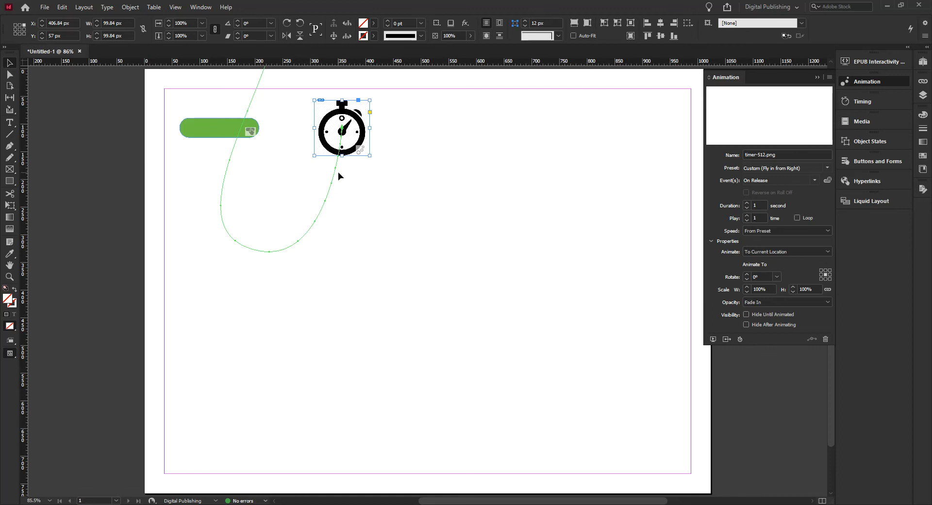
Select the timer's motion path and move its anchor point above the green button to X 623 px, Y 278 px with Direct Selection
scroll(337, 172, "up", 3)
scroll(342, 177, "down", 3)
scroll(342, 177, "up", 3)
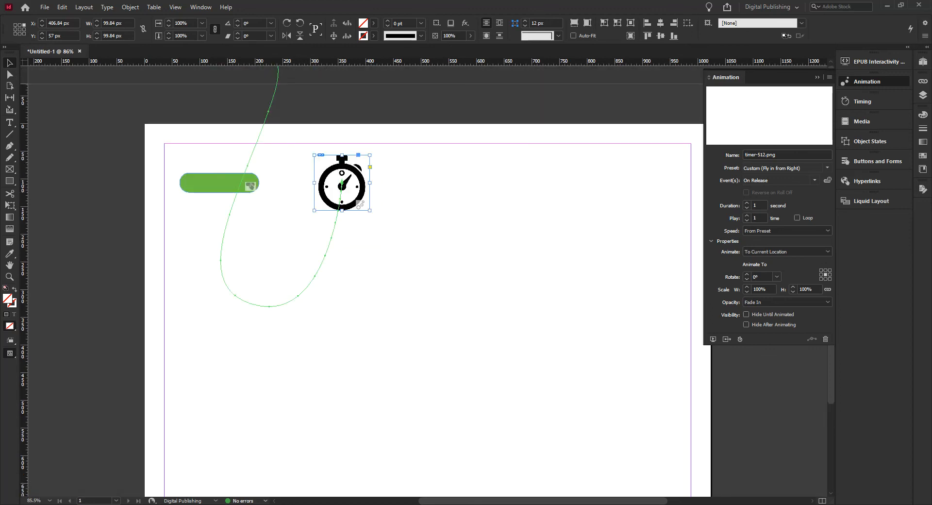
left_click(267, 110)
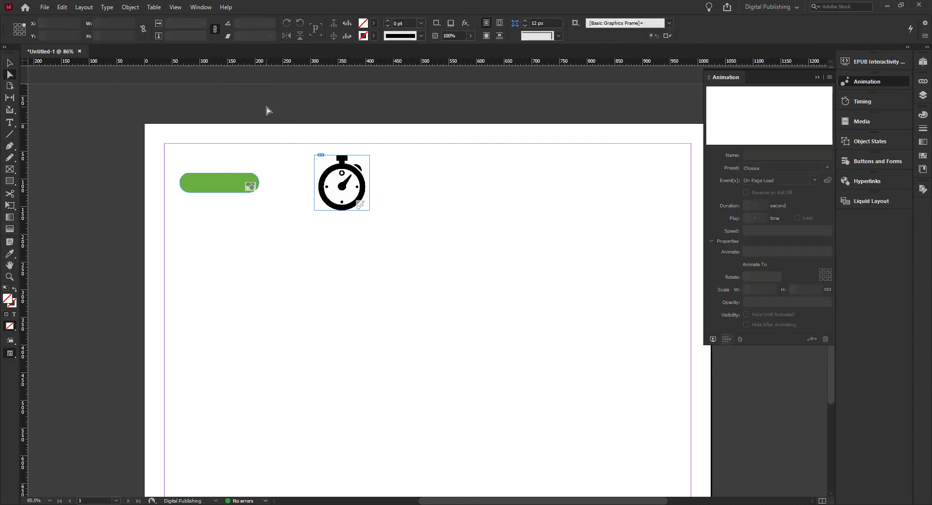
left_click(11, 64)
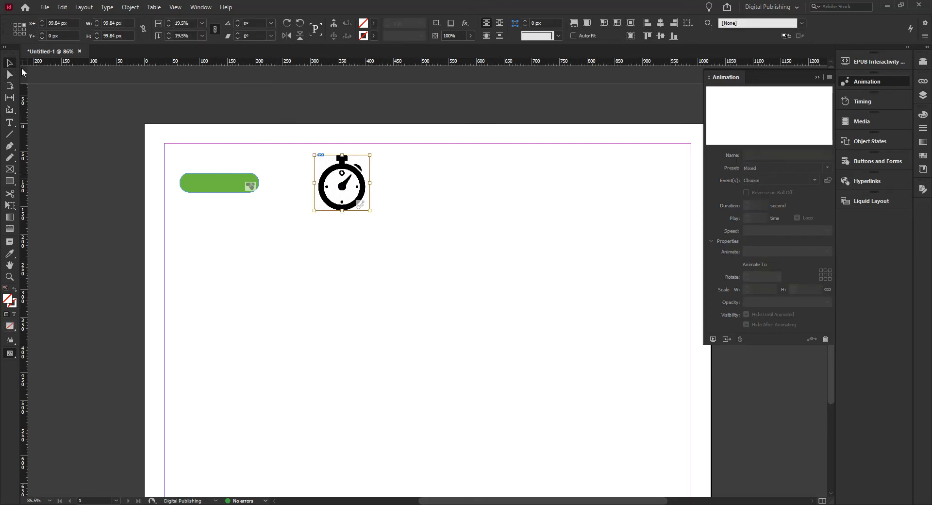
left_click(351, 179)
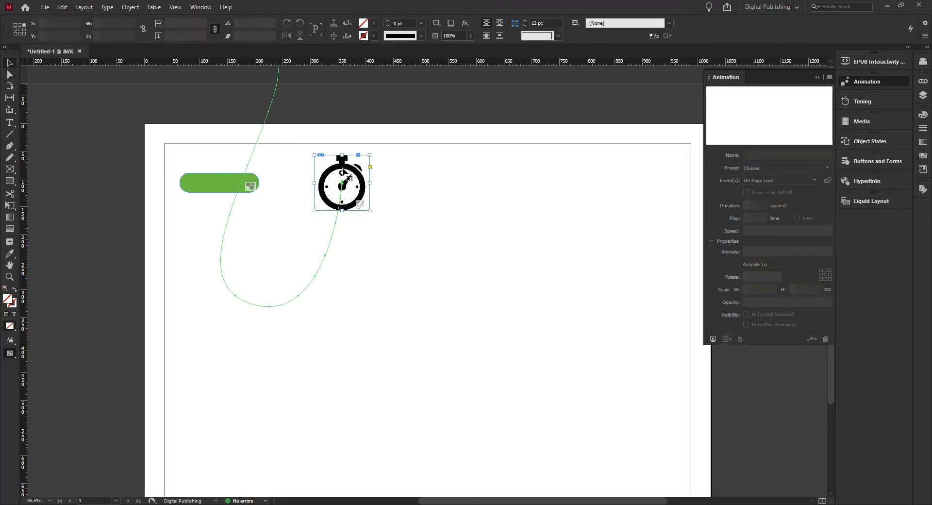
left_click(261, 141)
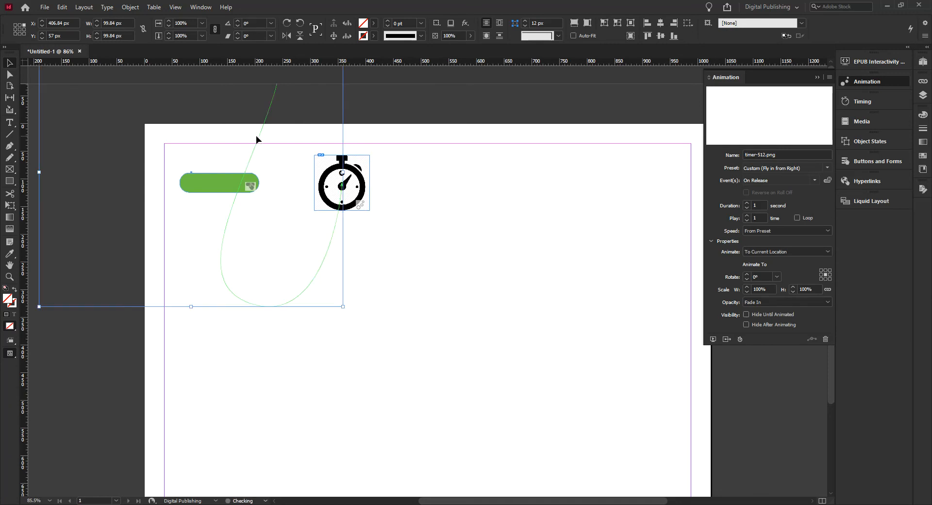
left_click(12, 75)
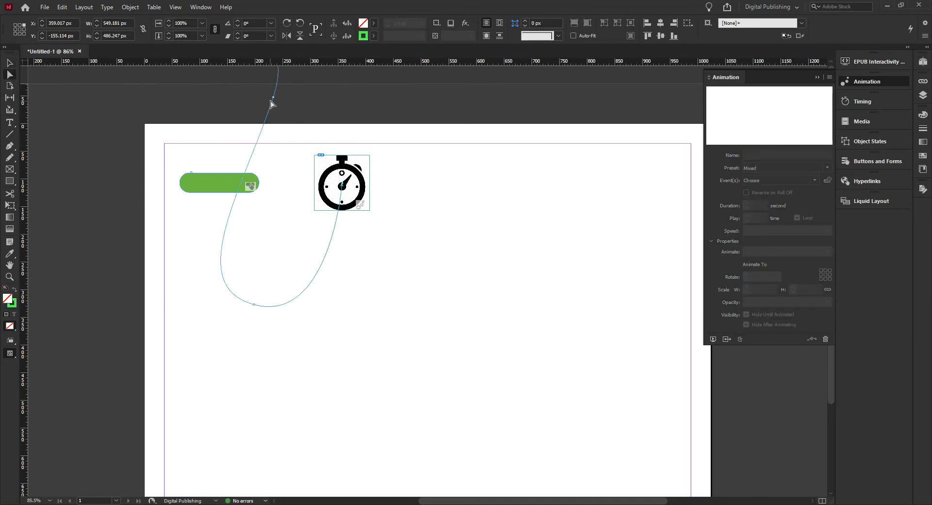
left_click_drag(275, 100, 489, 277)
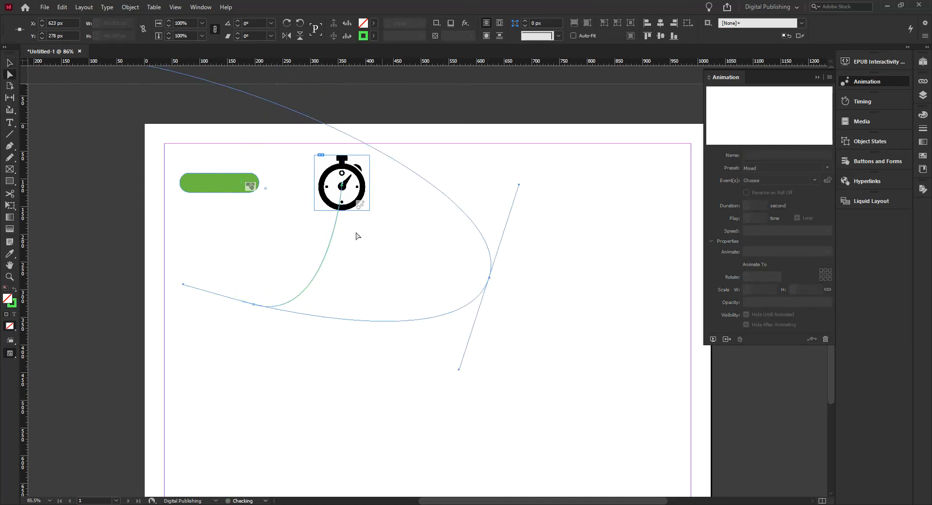
Move the motion path's outer end point from off the page onto it at X 692 px, Y 558 px
left_click(351, 208, "ctrl+alt")
left_click(337, 189, "ctrl+alt")
left_click(337, 190, "ctrl+alt")
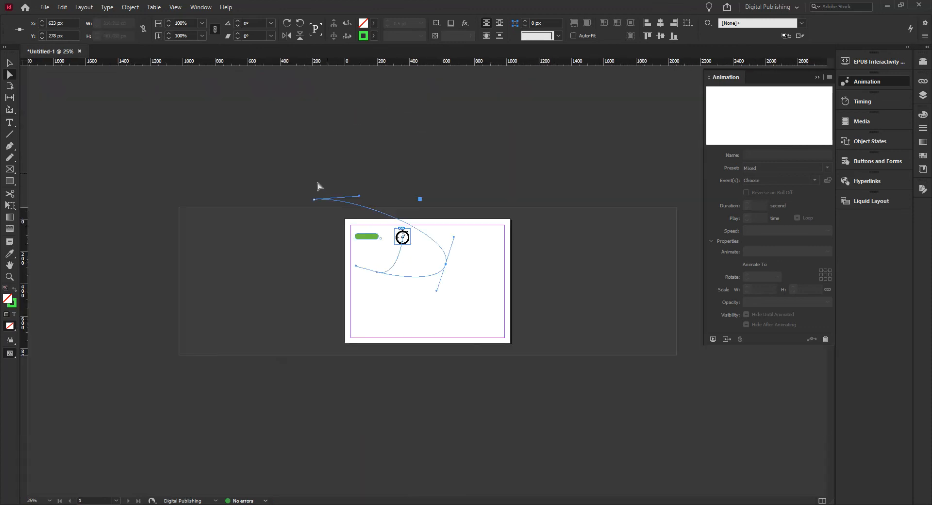
left_click_drag(314, 199, 456, 309)
key("ctrl+equal")
key("ctrl+equal")
key("ctrl+equal")
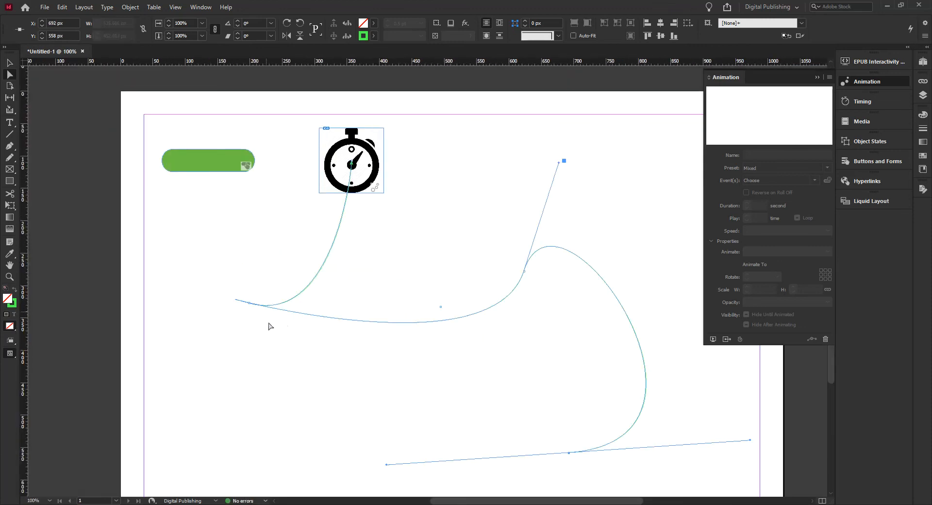
Move the path's anchor point below the green button to X 194 px, Y 399 px and turn its direction handles to smooth the bend
left_click_drag(248, 306, 246, 349)
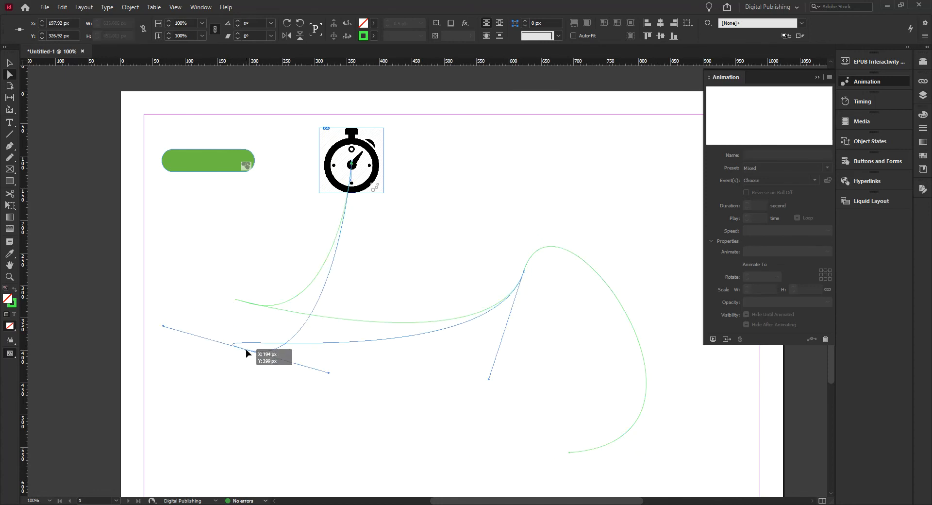
left_click_drag(329, 373, 215, 310)
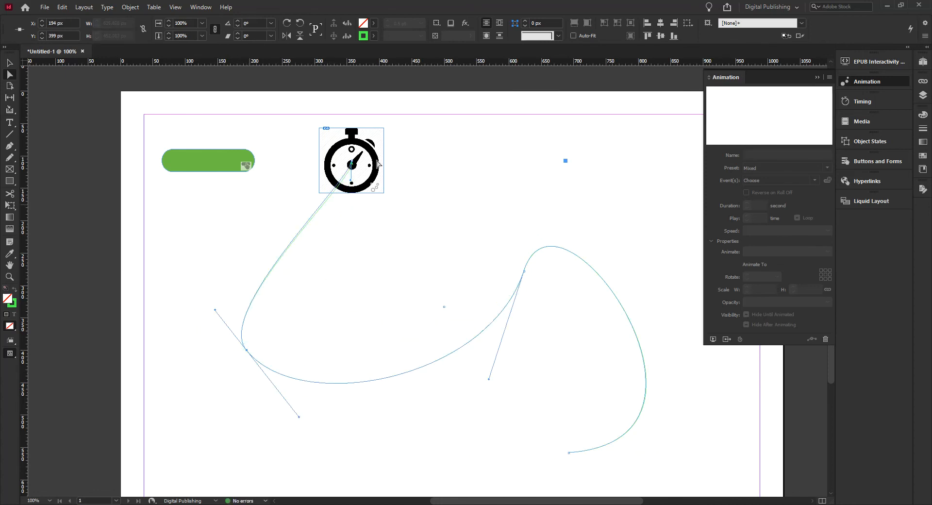
left_click(9, 62)
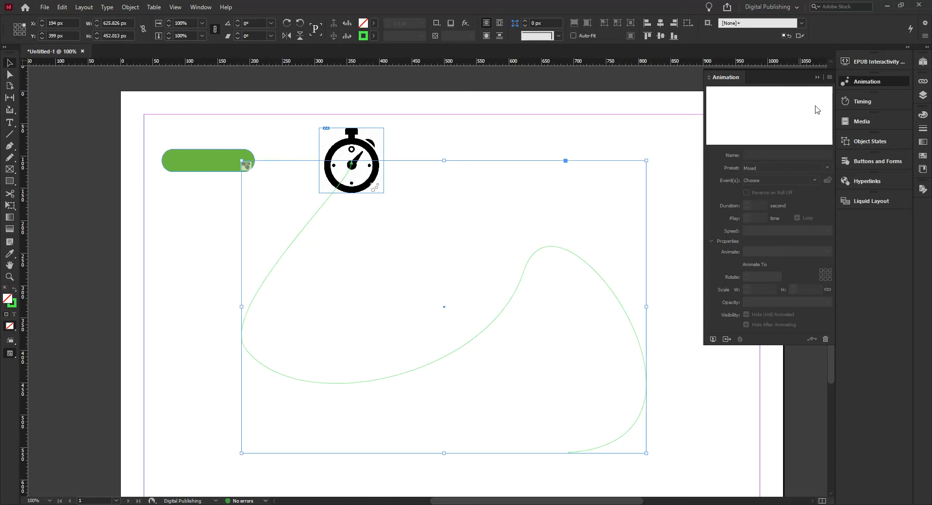
Play the page in the EPUB Interactivity Preview, trigger the timer's animation with the green button, and stop and close the preview
left_click(852, 62)
left_click(182, 447)
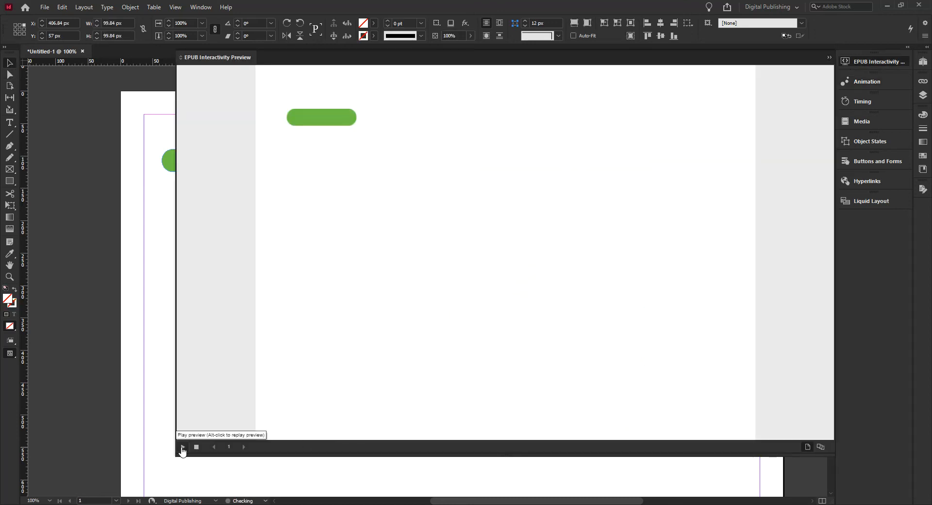
left_click(347, 120)
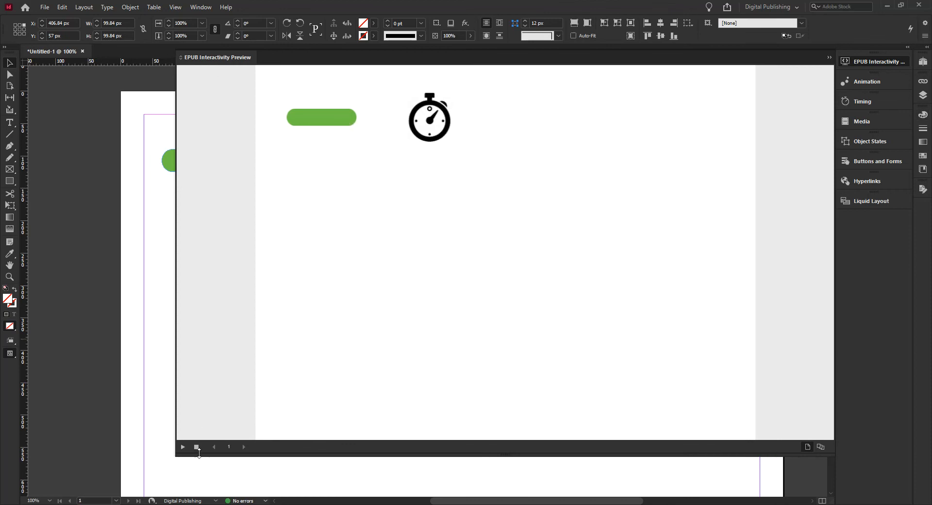
left_click(196, 447)
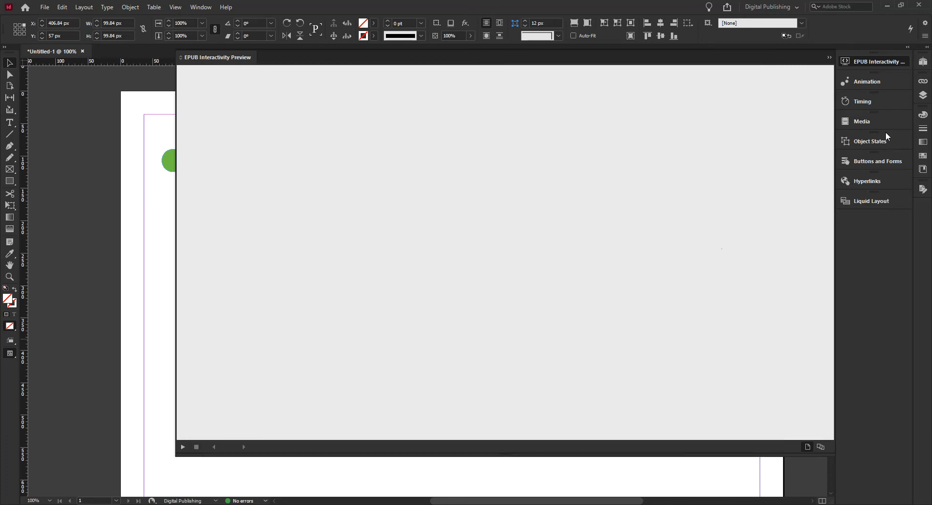
left_click(869, 60)
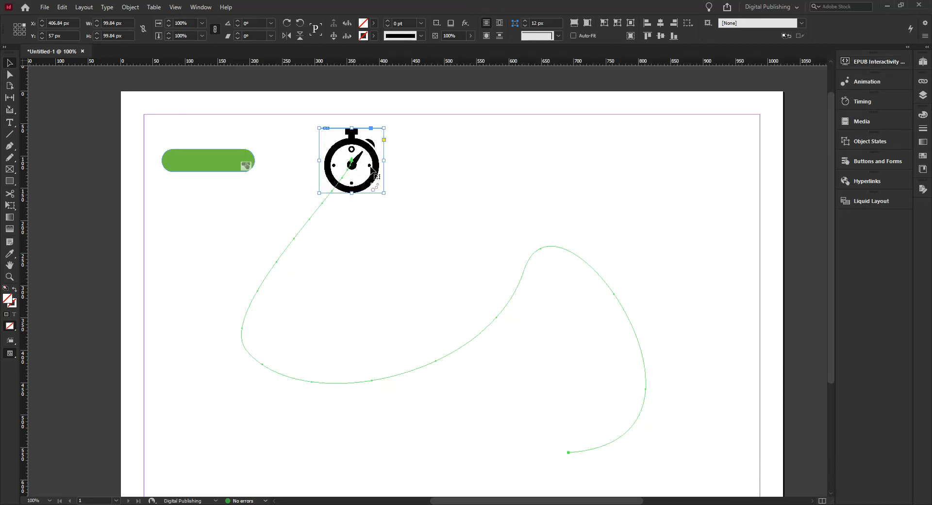
Examine the animation presets available for the timer and the choices for its Animate property
left_click(880, 81)
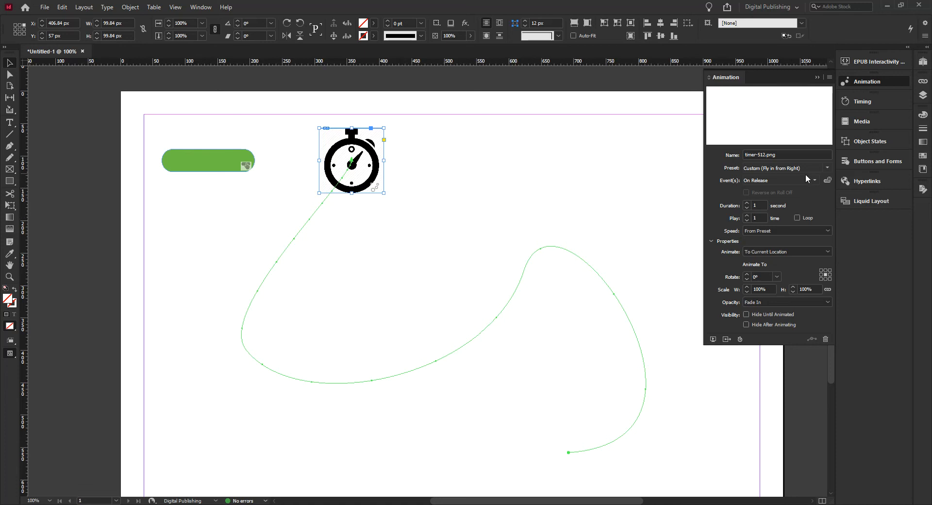
left_click(825, 168)
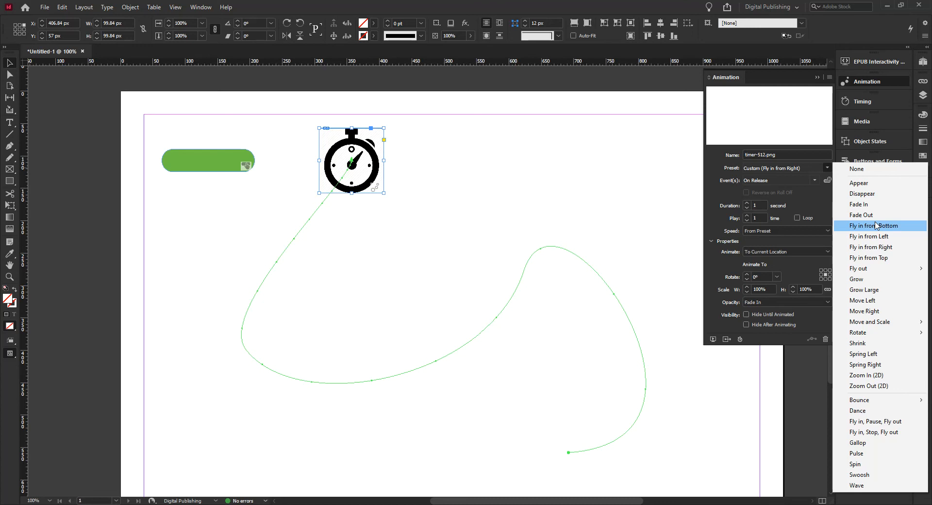
mouse_move(881, 405)
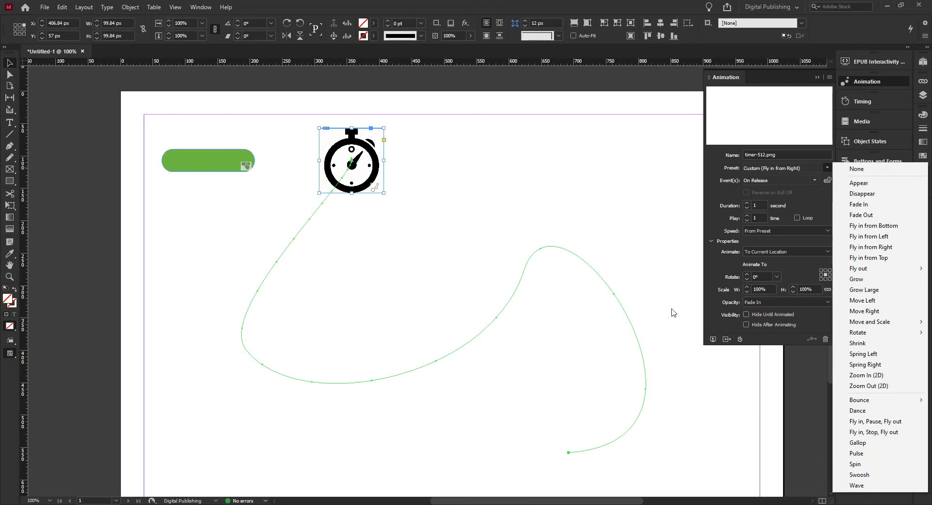
left_click(721, 220)
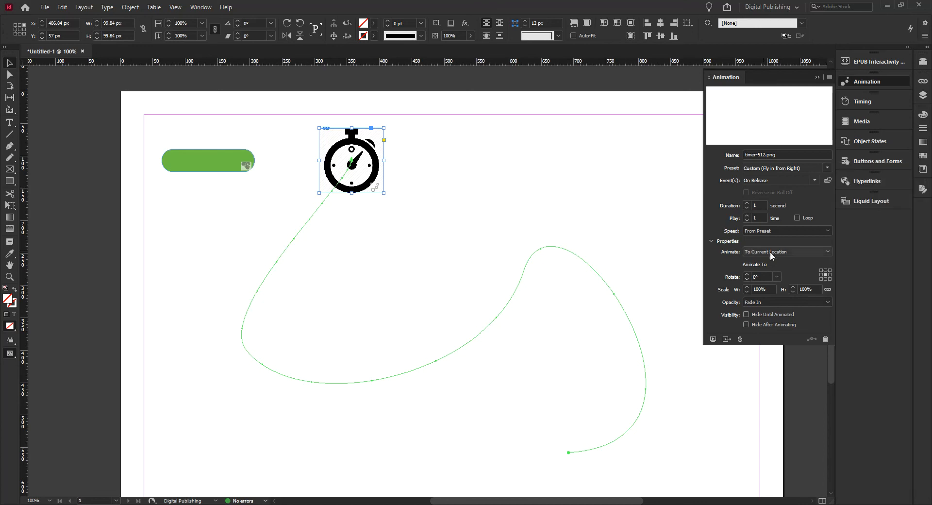
left_click(786, 252)
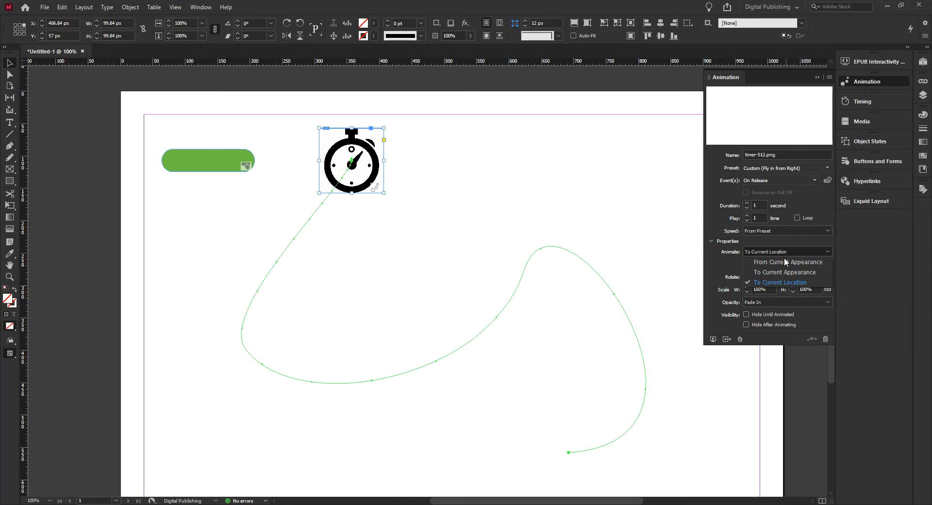